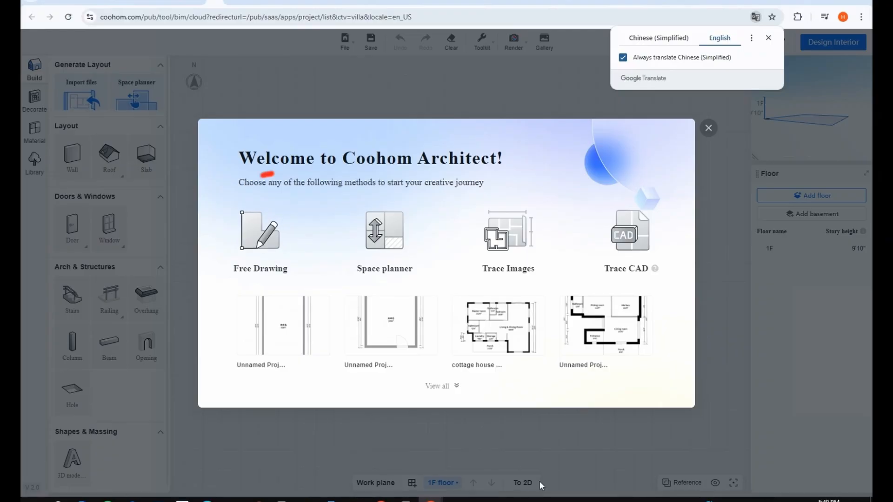
# Step: Start a free drawing in Coohom Architect and bring its browser window back to the front
pyautogui.click(275, 242)
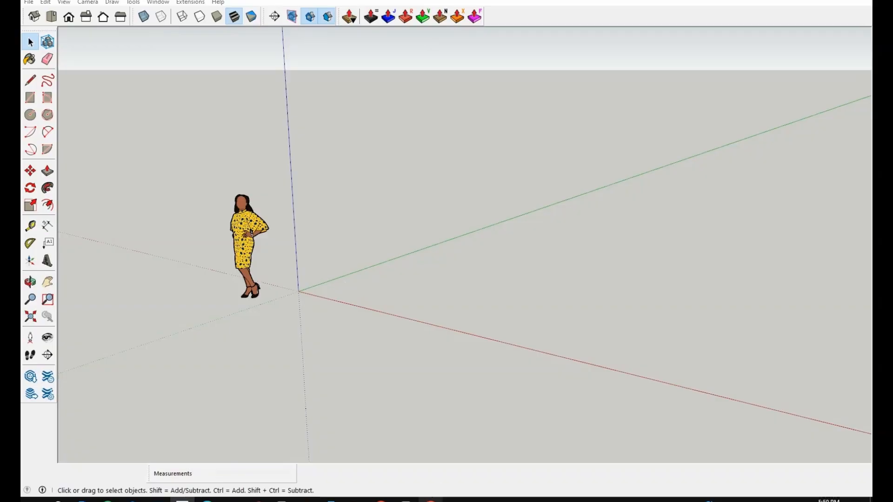
pyautogui.click(431, 500)
pyautogui.click(399, 443)
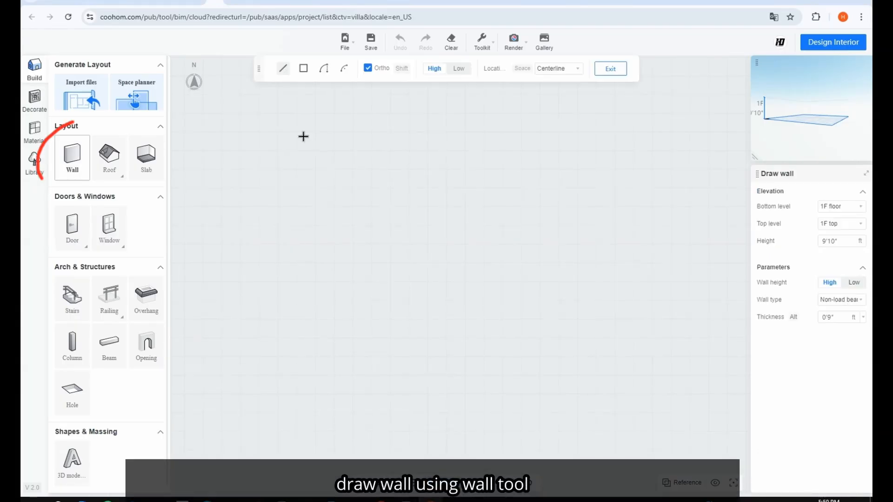
# Step: Draw a closed rectangular room measuring 19 by 32 ft with the Wall tool
pyautogui.click(303, 129)
pyautogui.write('19')
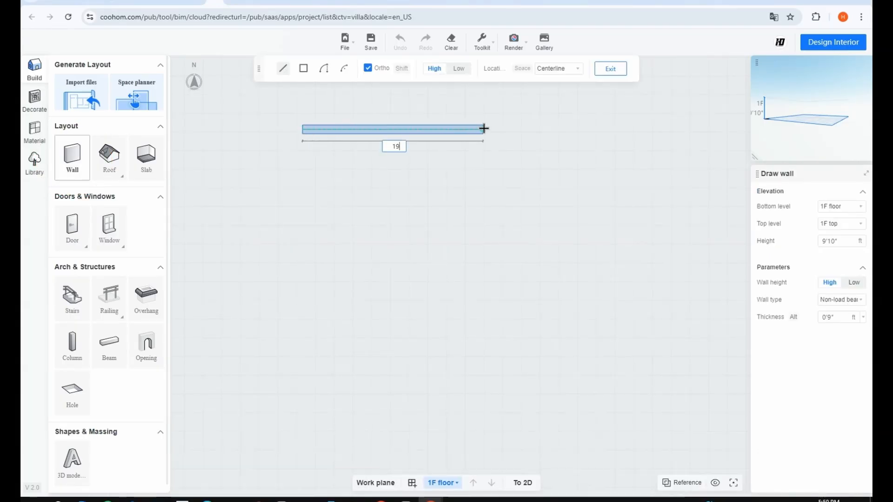
pyautogui.press('Return')
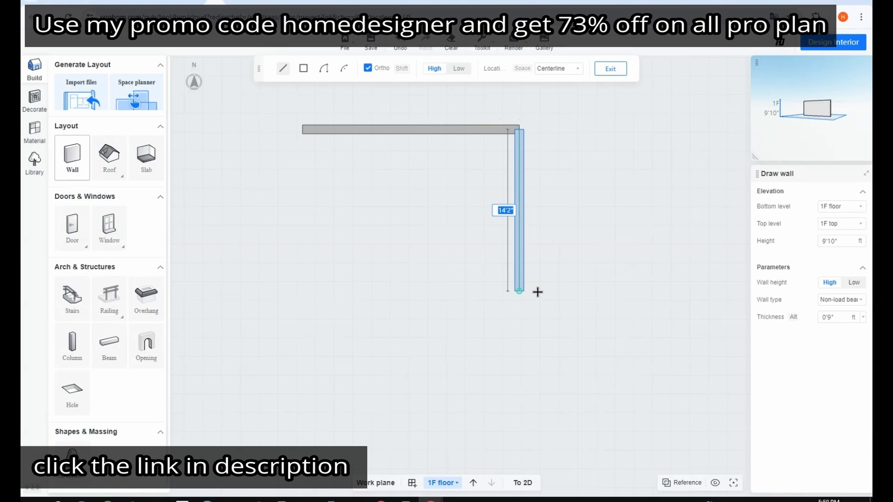
pyautogui.press('Return')
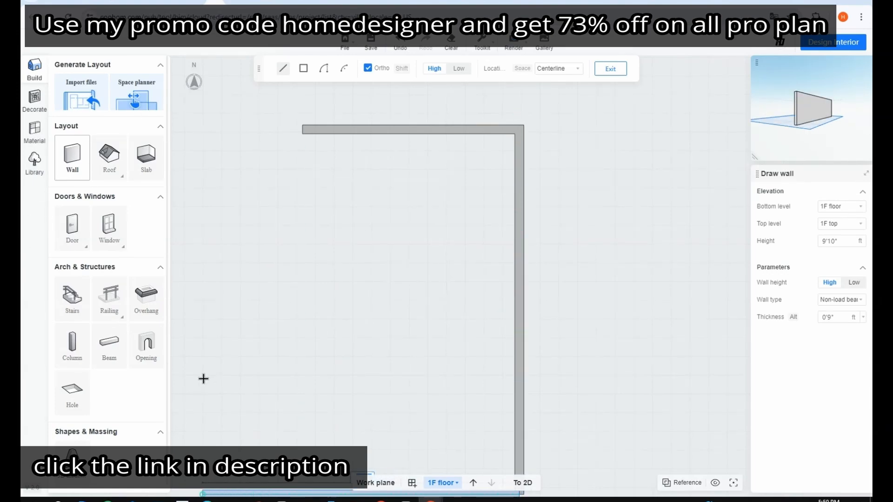
pyautogui.press('Return')
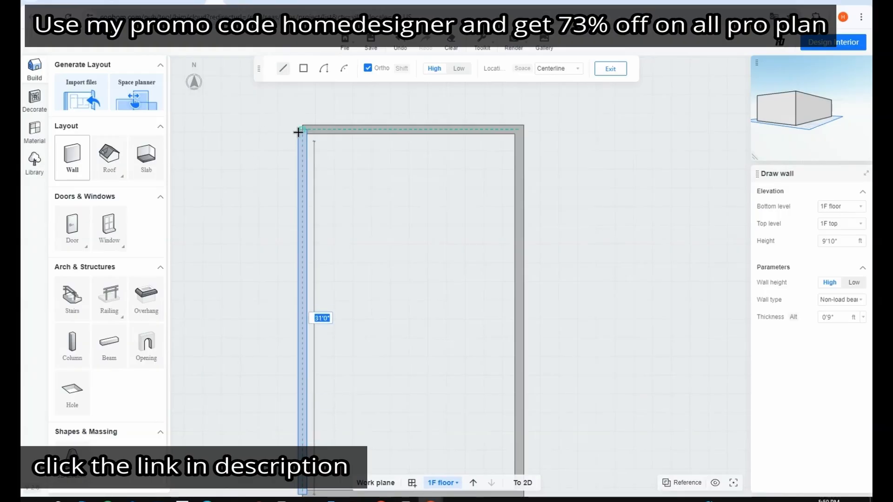
pyautogui.click(298, 126)
pyautogui.press('Escape')
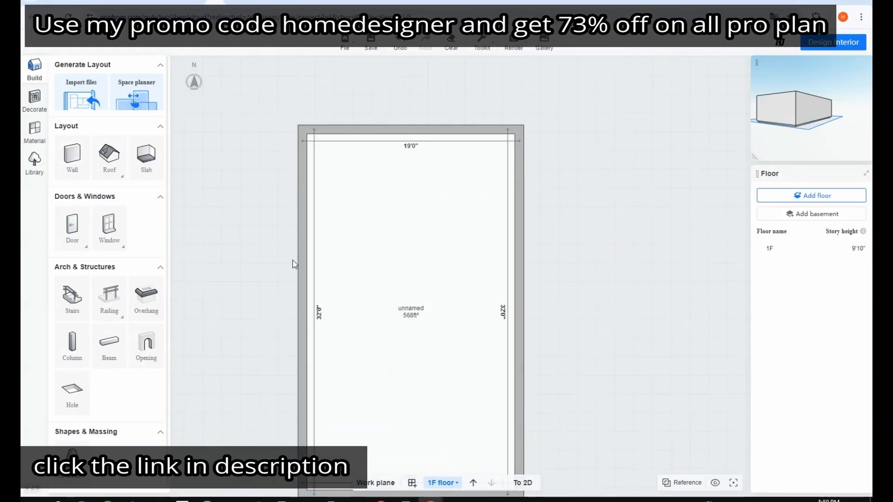
# Step: In 3D, generate a gable roof over the room with the eaves baseboard flush with the wall and the ridge running lengthwise
pyautogui.click(527, 488)
pyautogui.moveTo(310, 364); pyautogui.dragTo(410, 401)
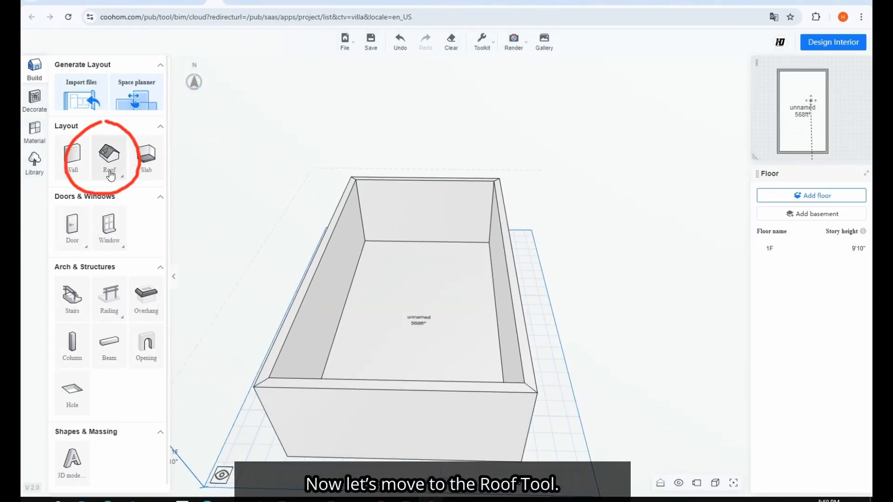
pyautogui.click(110, 176)
pyautogui.click(108, 190)
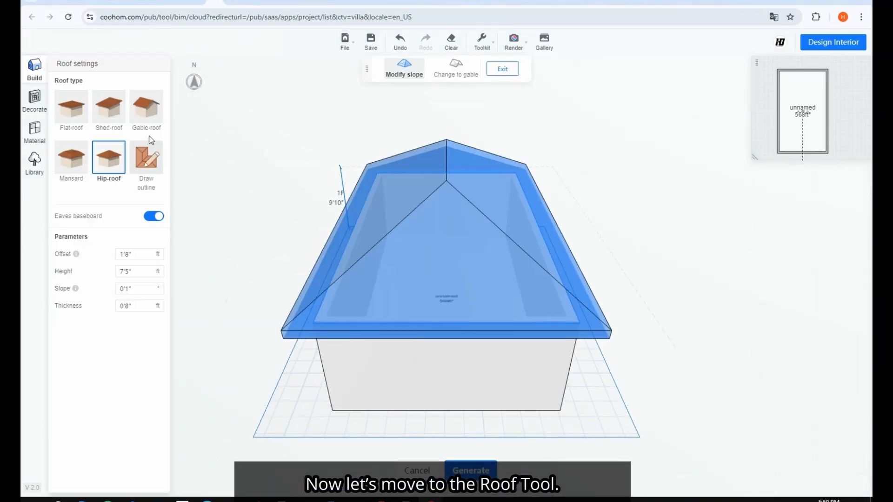
pyautogui.click(153, 100)
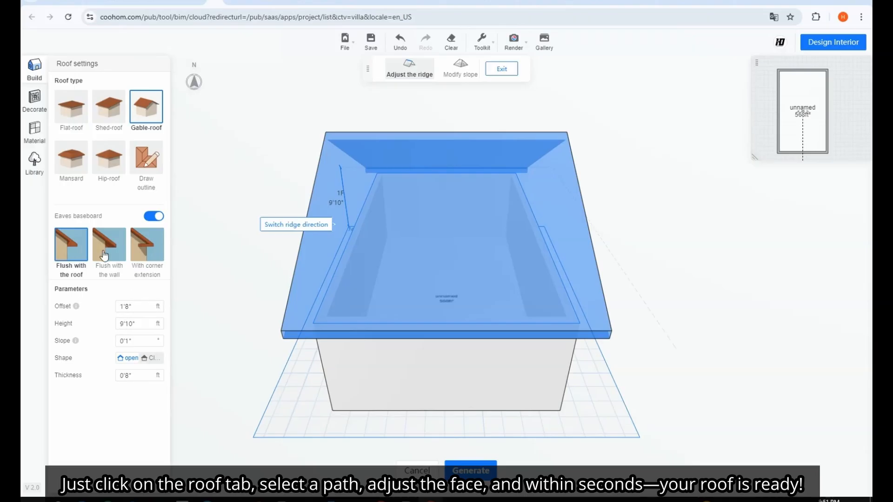
pyautogui.click(118, 264)
pyautogui.moveTo(259, 350); pyautogui.dragTo(335, 348)
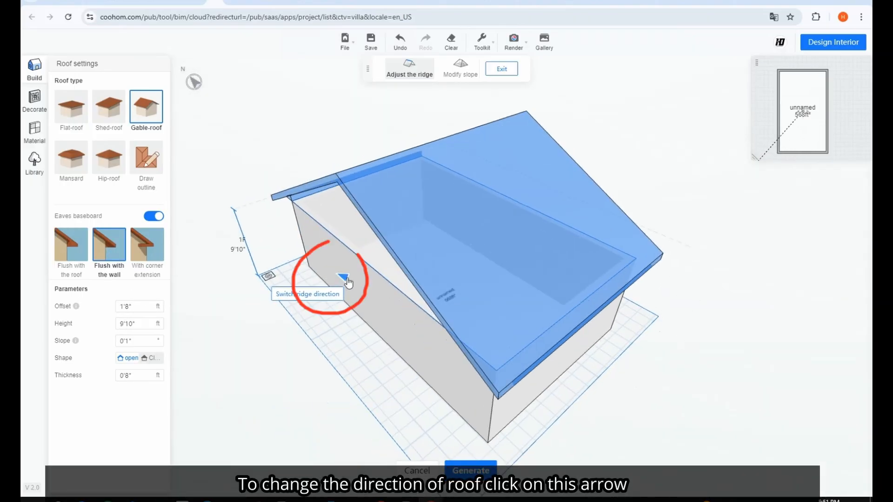
pyautogui.moveTo(348, 282); pyautogui.dragTo(499, 374)
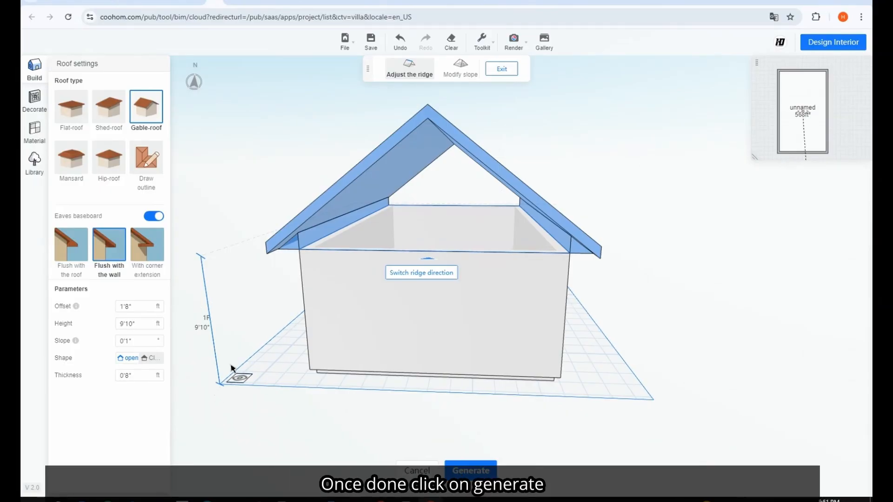
pyautogui.click(446, 465)
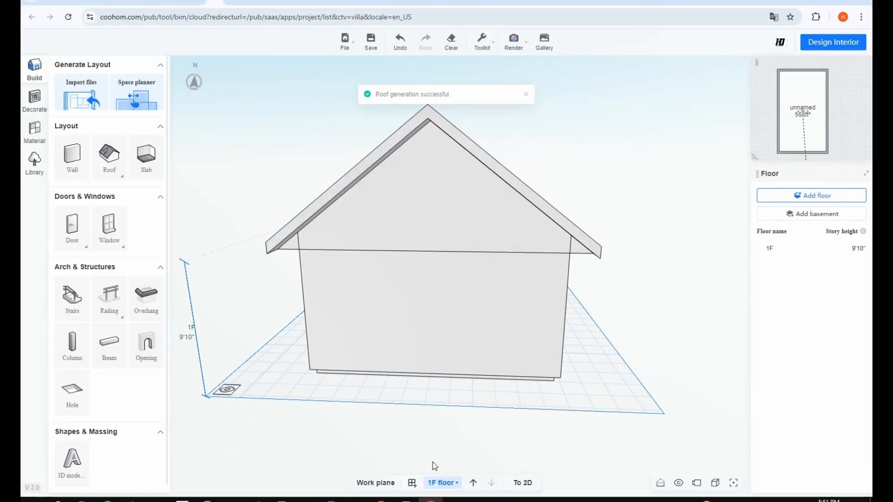
pyautogui.moveTo(550, 427); pyautogui.dragTo(609, 402)
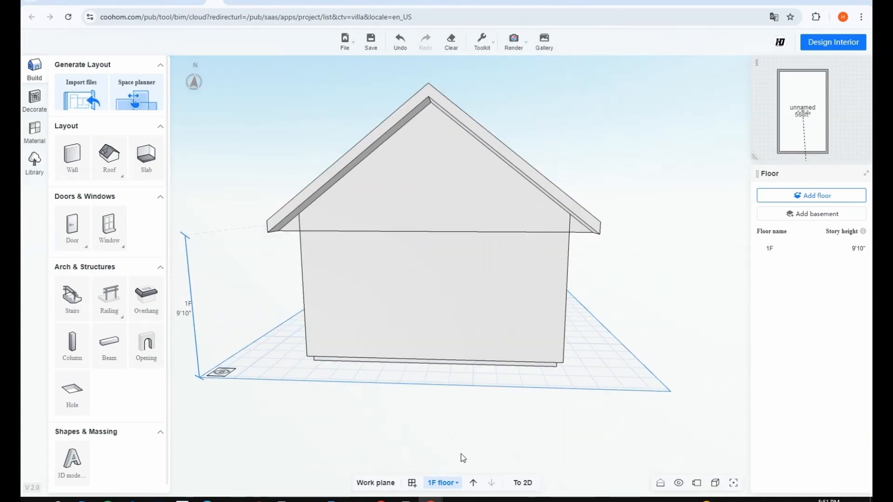
pyautogui.moveTo(243, 274); pyautogui.dragTo(332, 319)
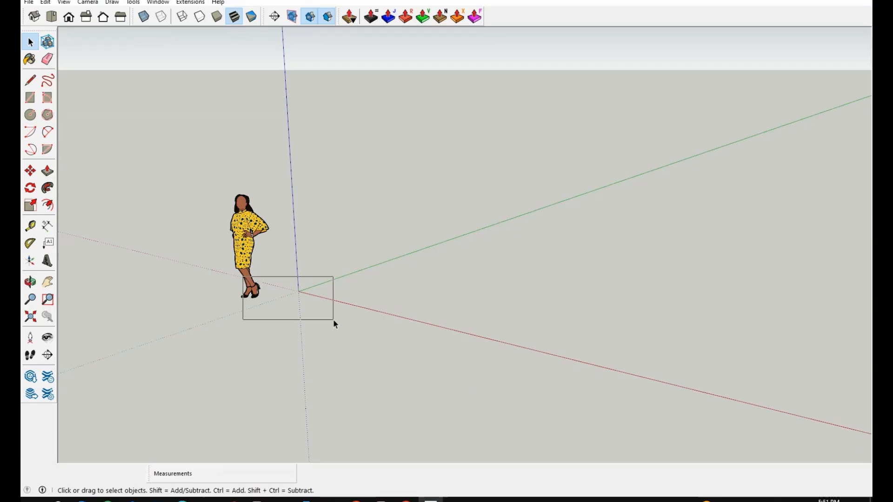
pyautogui.press('o')
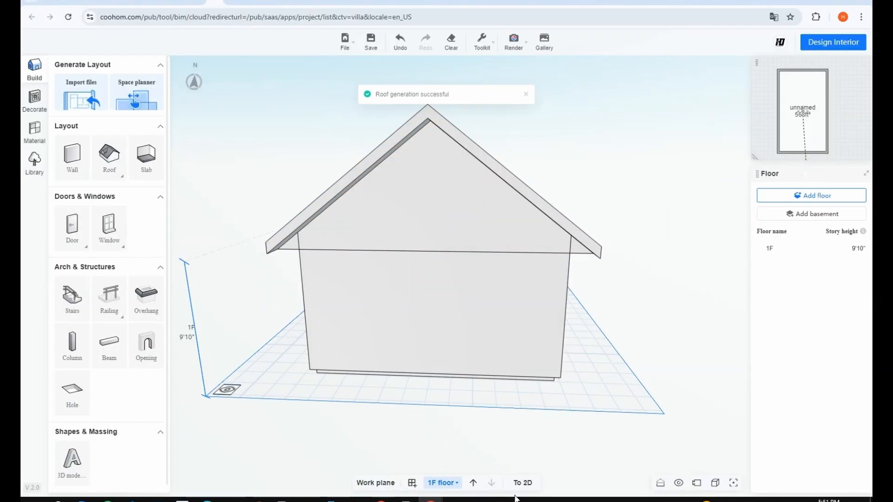
pyautogui.moveTo(562, 427); pyautogui.dragTo(610, 402)
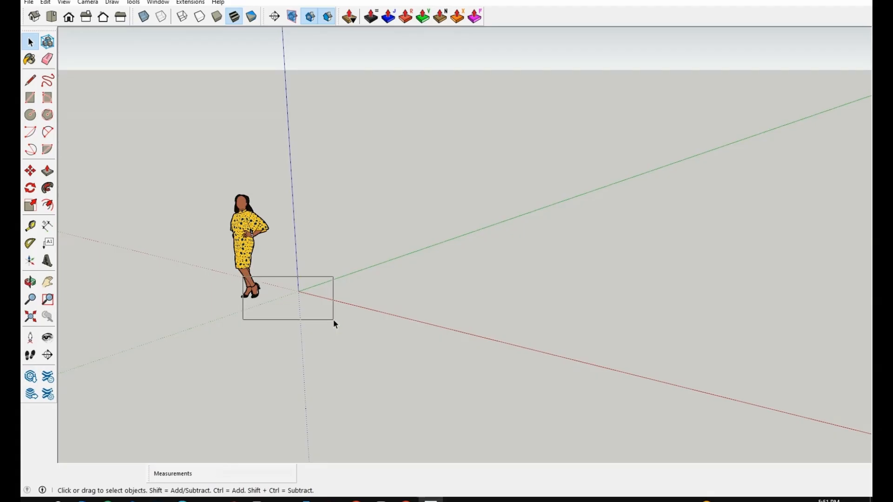
# Step: In SketchUp, set the top view and draw a line parallel to the green axis beside the origin
pyautogui.moveTo(219, 325); pyautogui.dragTo(358, 355, button='middle')
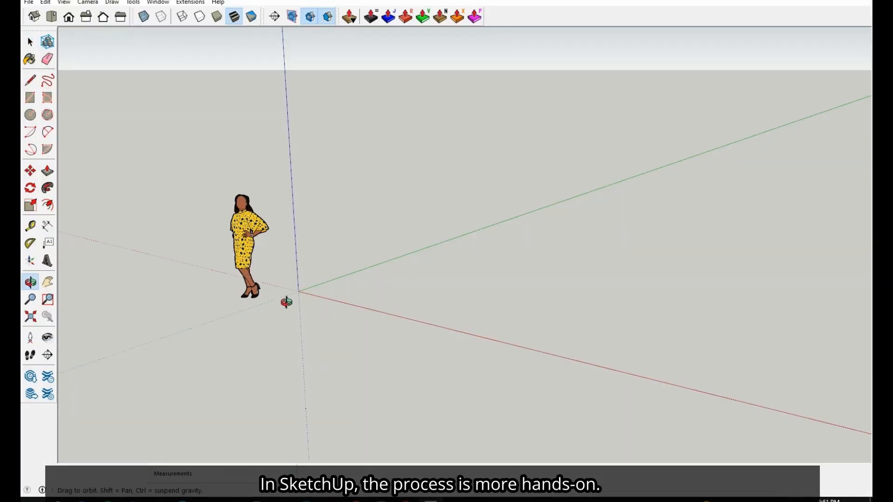
pyautogui.moveTo(285, 302)
pyautogui.mouseDown()
pyautogui.moveTo(299, 345)
pyautogui.moveTo(362, 358)
pyautogui.moveTo(279, 334)
pyautogui.mouseUp()
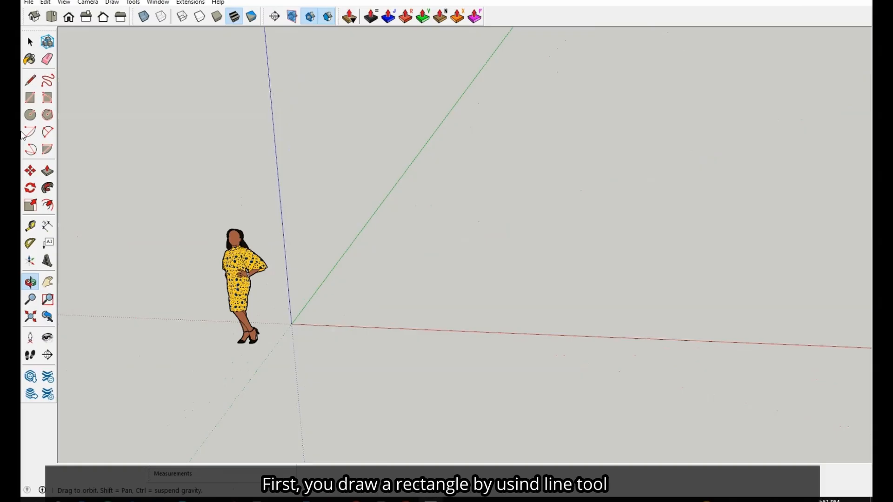
pyautogui.click(36, 99)
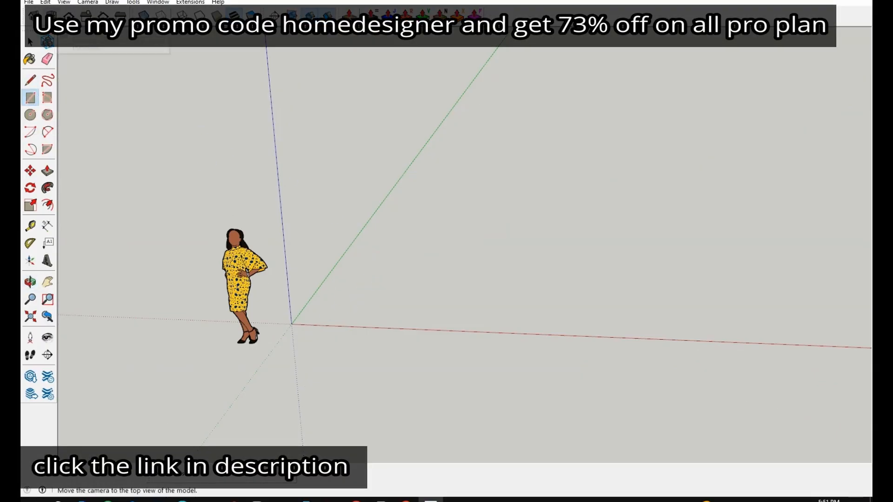
pyautogui.click(161, 15)
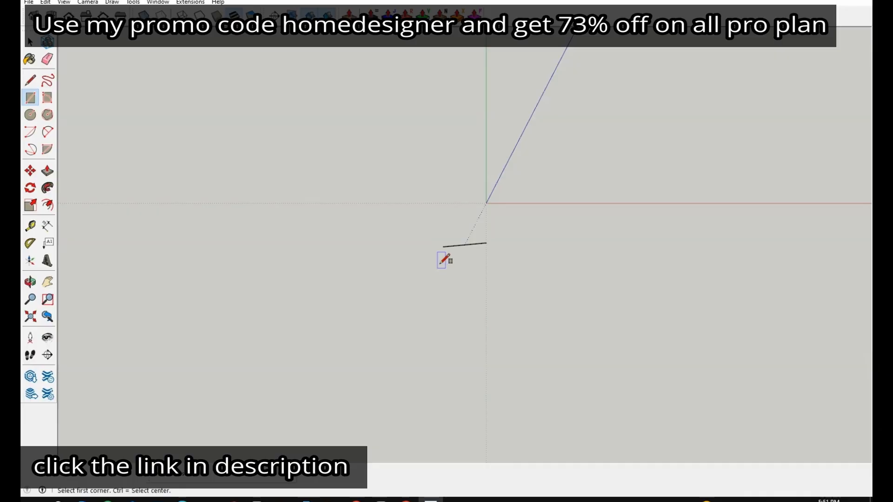
pyautogui.keyDown('shift'); pyautogui.moveTo(461, 223); pyautogui.dragTo(211, 359, button='middle'); pyautogui.keyUp('shift')
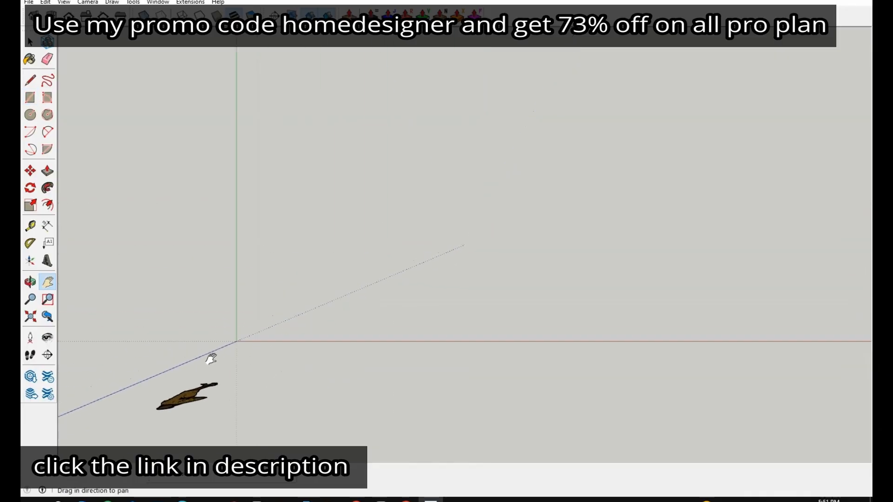
pyautogui.click(286, 307)
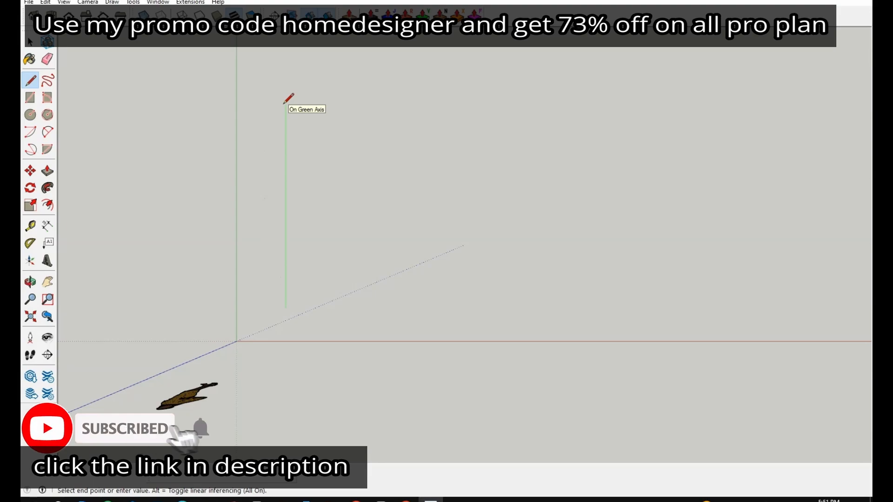
pyautogui.click(285, 101)
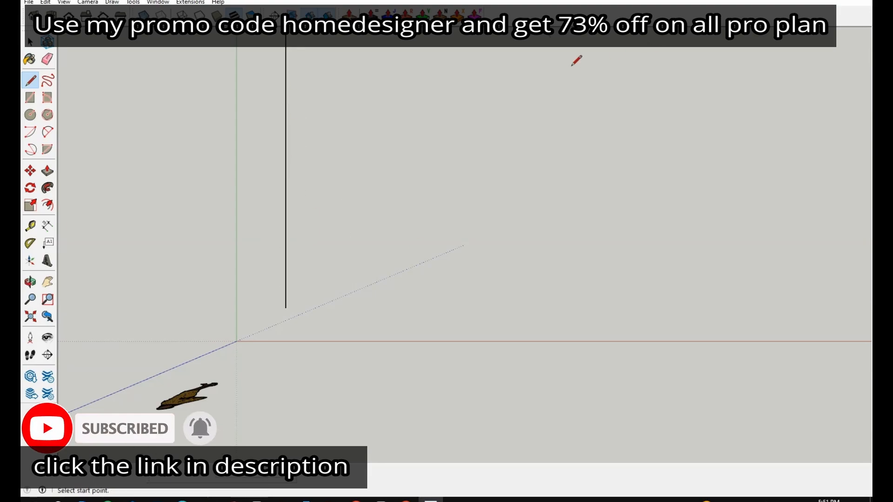
# Step: Draw the remaining three edges from the line's far end, along the red and green axes, to close a rectangular face
pyautogui.keyDown('shift'); pyautogui.moveTo(548, 100); pyautogui.dragTo(525, 355, button='middle'); pyautogui.keyUp('shift')
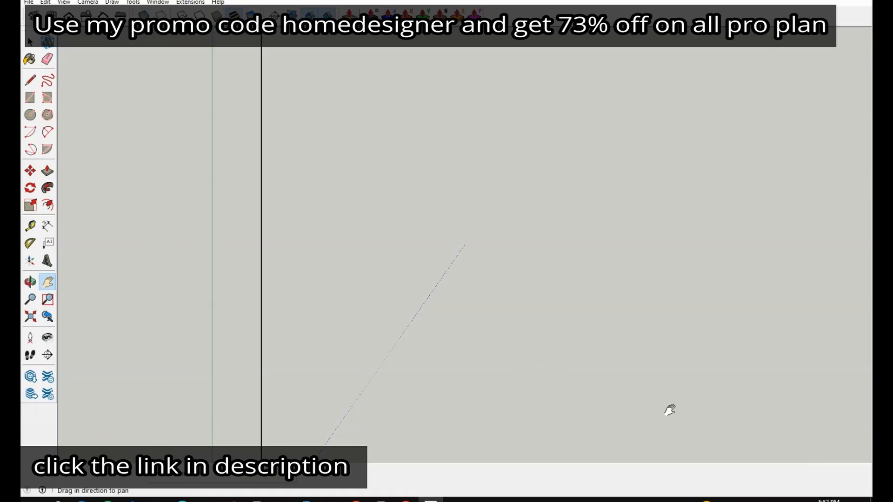
pyautogui.press('z')
pyautogui.moveTo(499, 271); pyautogui.dragTo(469, 400)
pyautogui.moveTo(443, 243); pyautogui.dragTo(379, 317)
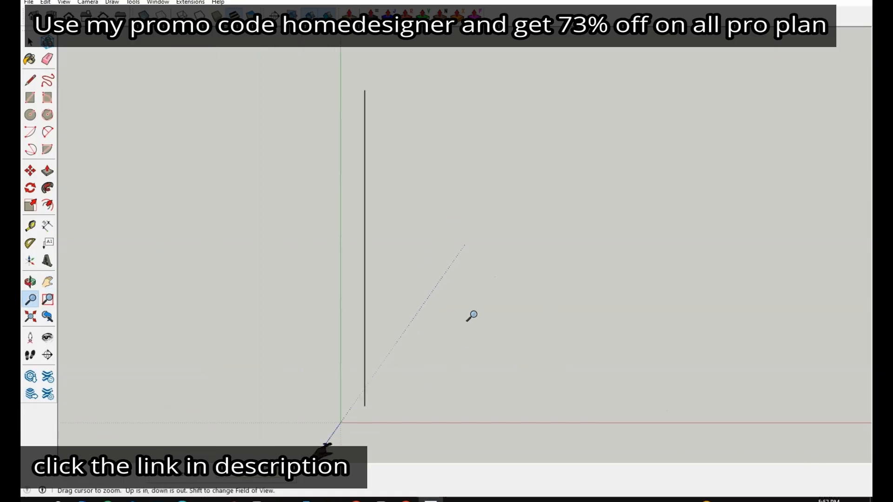
pyautogui.press('l')
pyautogui.click(364, 90)
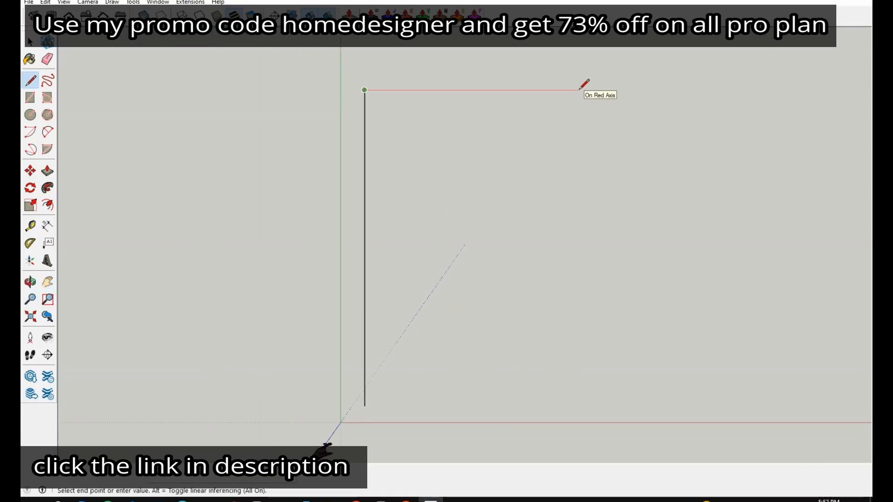
pyautogui.press('Return')
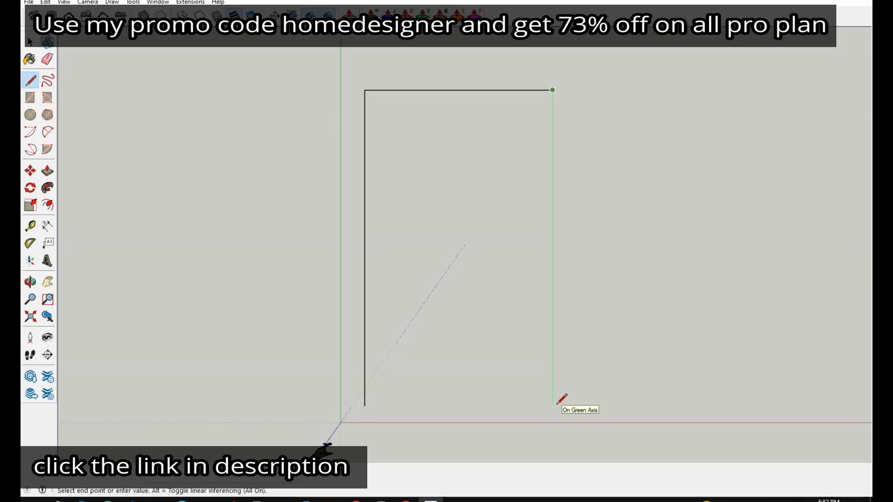
pyautogui.click(558, 404)
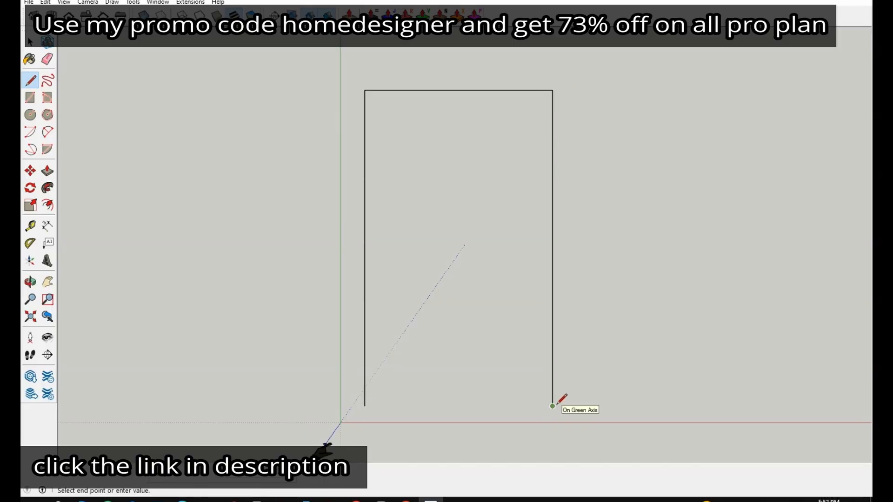
pyautogui.click(367, 405)
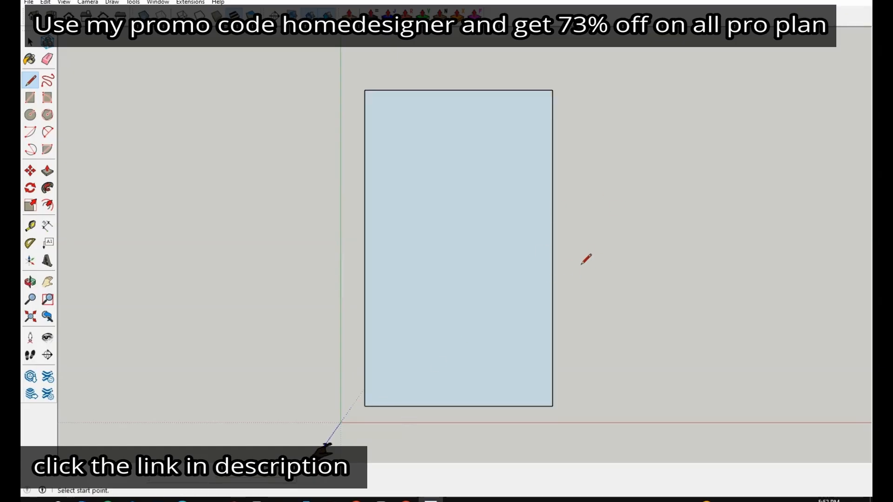
# Step: Offset the rectangle's outline 9 inches inward to form the wall thickness
pyautogui.press('f')
pyautogui.click(440, 154)
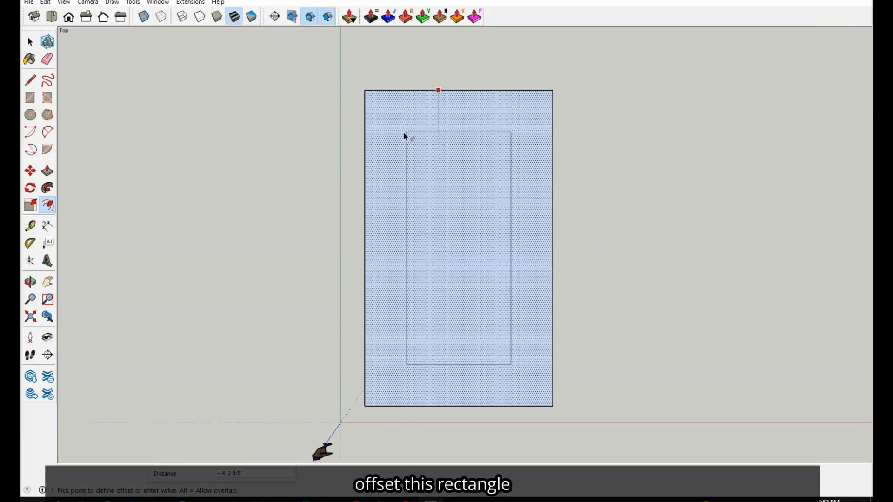
pyautogui.write('9')
pyautogui.press('Return')
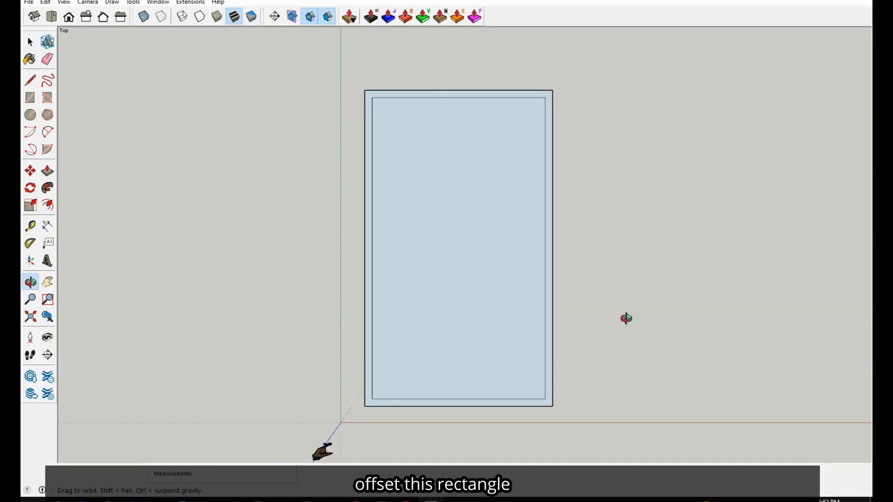
# Step: Group the ring face between the two rectangle outlines together with its edges as the walls
pyautogui.moveTo(626, 318); pyautogui.dragTo(564, 74, button='middle')
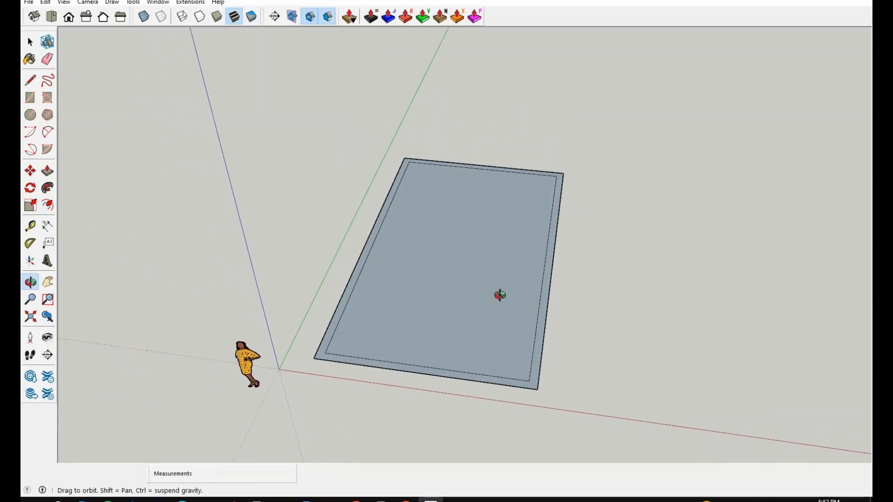
pyautogui.press('p')
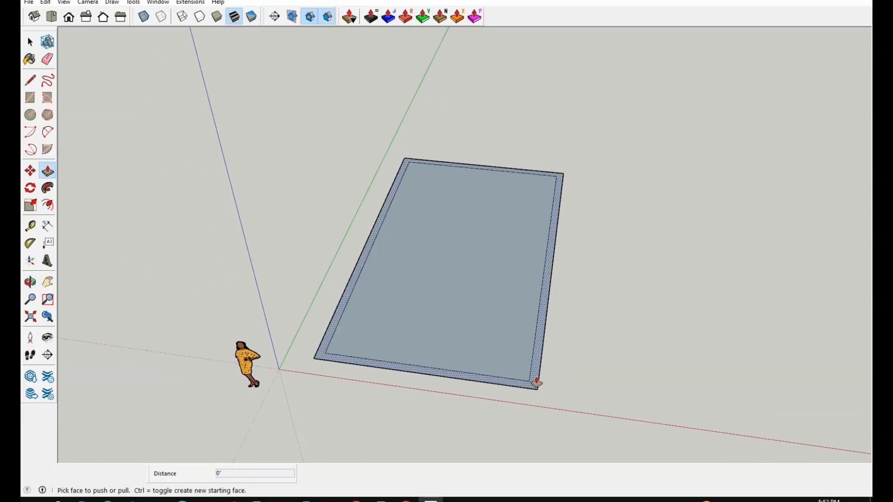
pyautogui.press('space')
pyautogui.doubleClick(537, 372)
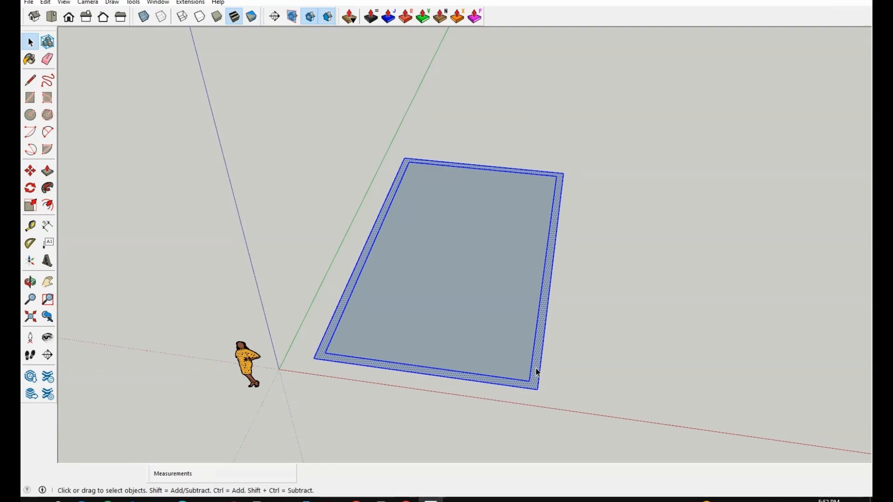
pyautogui.rightClick(537, 372)
pyautogui.click(558, 205)
# Step: Make a separate group from the inner rectangular face for the floor
pyautogui.rightClick(514, 269)
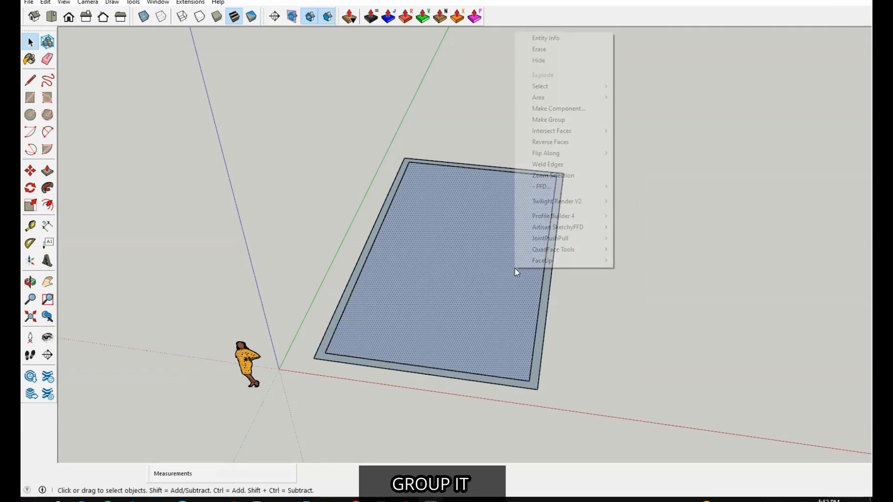
pyautogui.click(442, 270)
pyautogui.rightClick(442, 270)
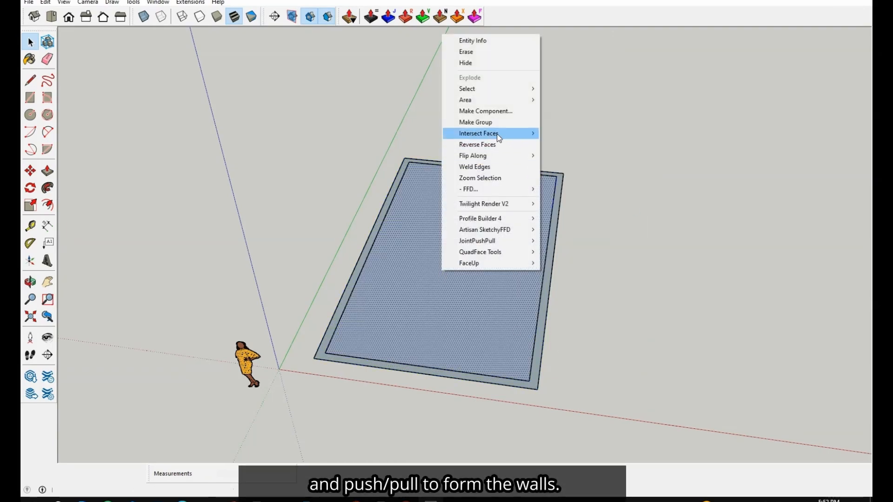
pyautogui.click(493, 122)
# Step: Inside the wall group, Push/Pull the ring face up to a height of 10'
pyautogui.doubleClick(539, 343)
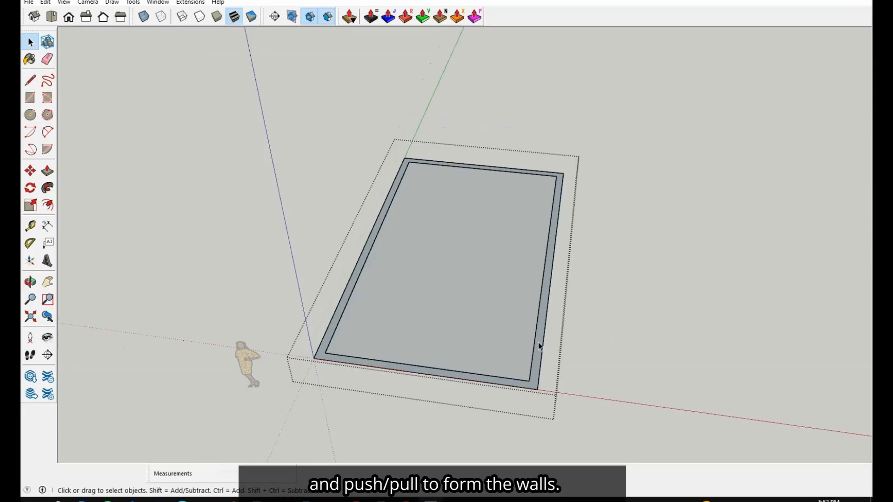
pyautogui.press('p')
pyautogui.moveTo(538, 364); pyautogui.dragTo(538, 230)
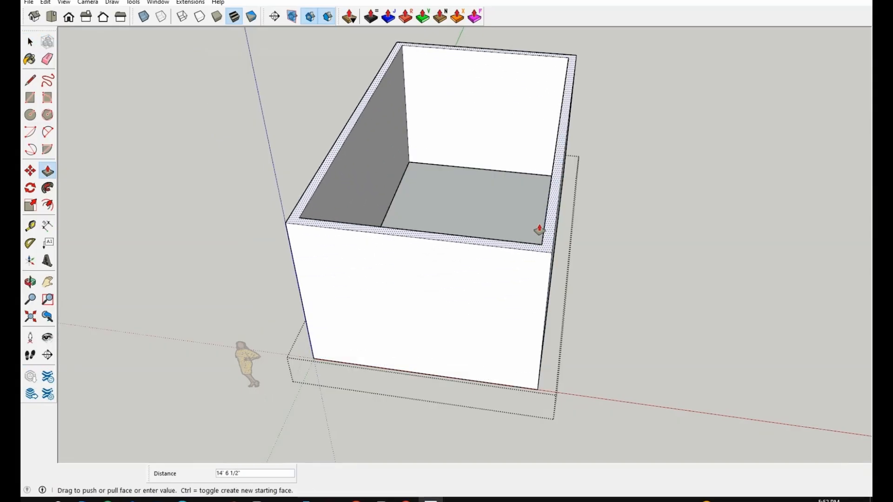
pyautogui.write("10'")
pyautogui.press('Return')
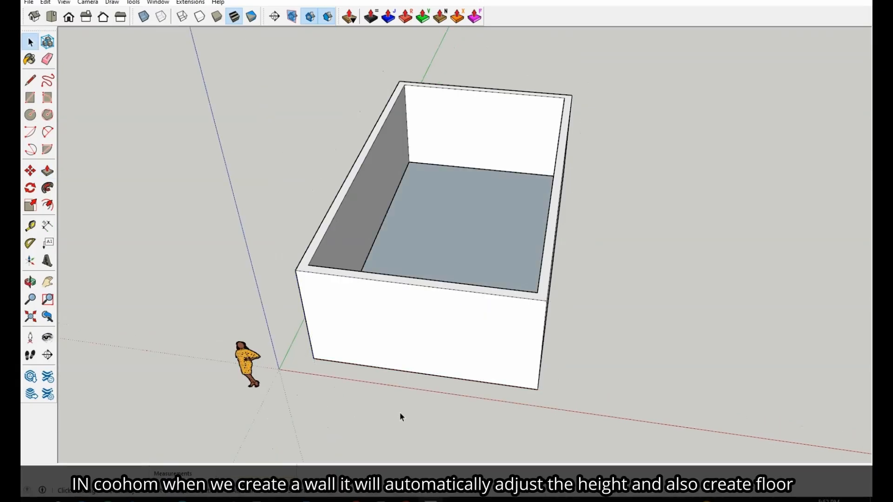
# Step: Inside the floor group, Push/Pull the face downward into a slab and extend its sides to the walls' outer faces
pyautogui.moveTo(400, 411); pyautogui.dragTo(409, 227, button='middle')
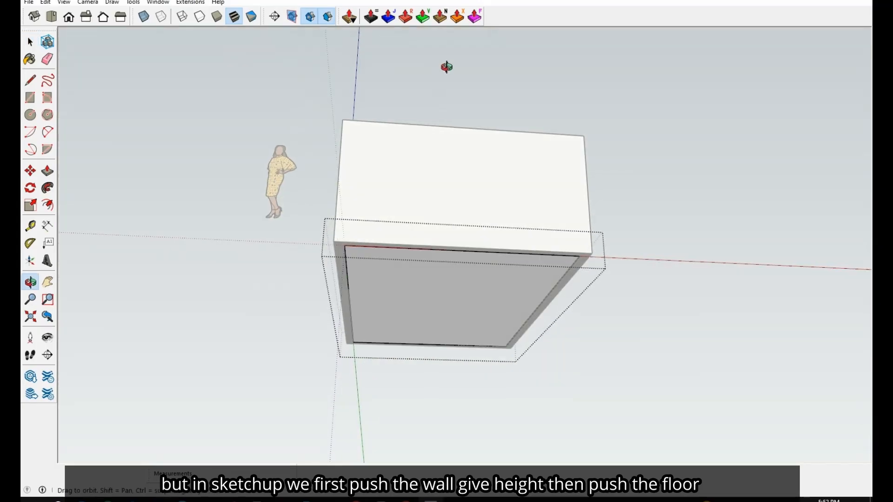
pyautogui.press('p')
pyautogui.click(472, 297)
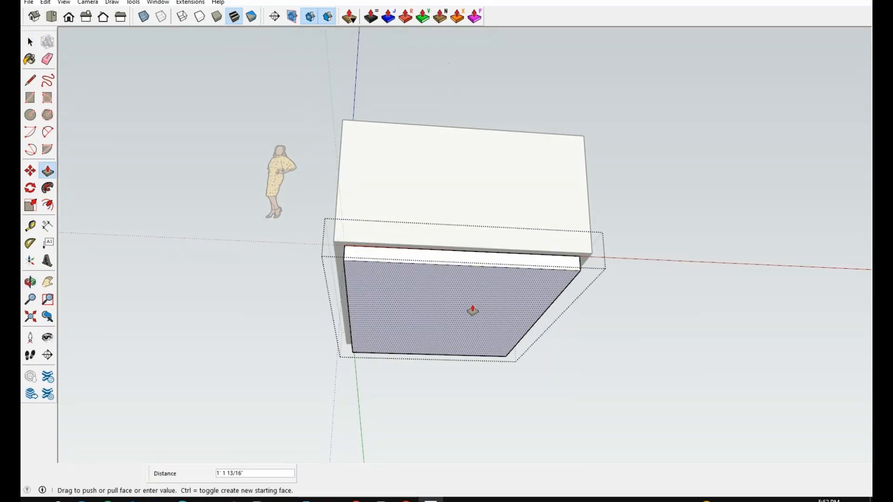
pyautogui.click(348, 252)
pyautogui.click(339, 244)
pyautogui.moveTo(435, 370); pyautogui.dragTo(449, 393, button='middle')
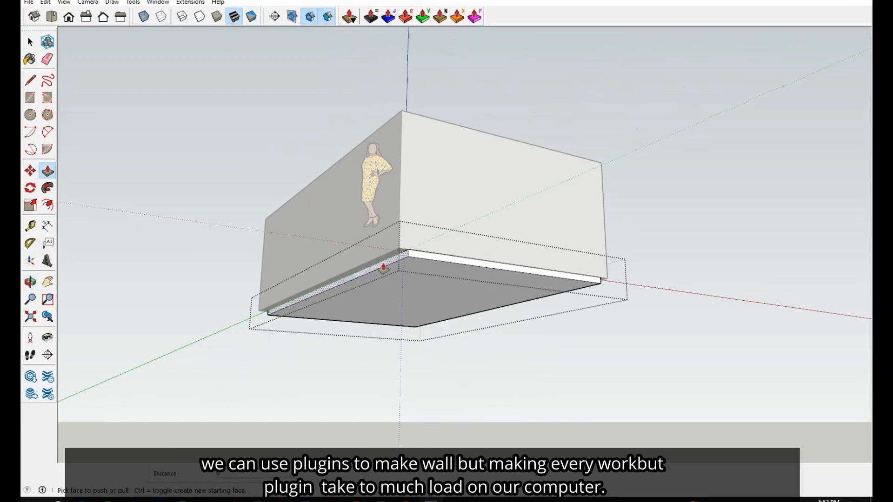
pyautogui.click(388, 260)
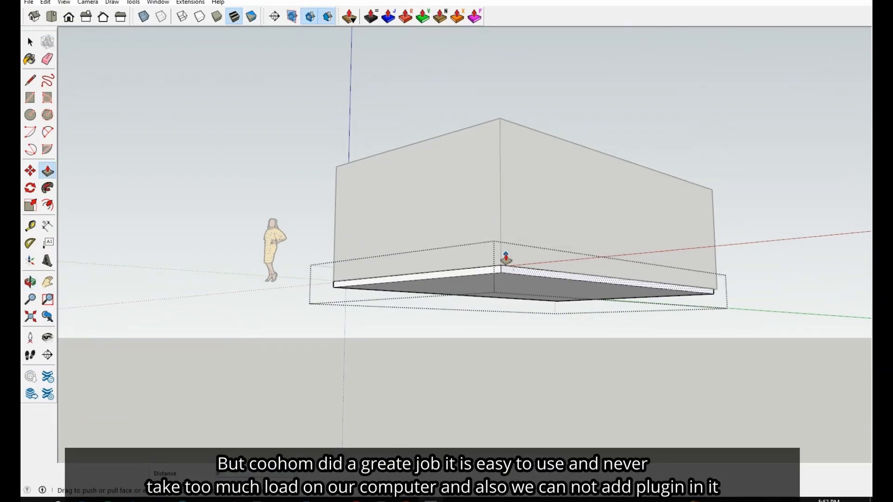
pyautogui.moveTo(687, 382); pyautogui.dragTo(584, 349, button='middle')
pyautogui.moveTo(372, 275); pyautogui.dragTo(744, 396, button='middle')
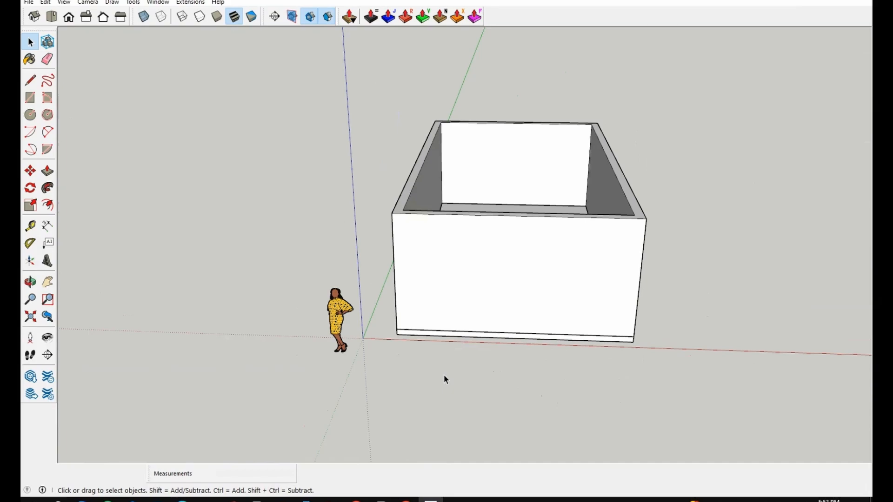
# Step: Draw a rectangle across the top of the walls between opposite outer corners and group it with its edges
pyautogui.moveTo(444, 375); pyautogui.dragTo(470, 392, button='middle')
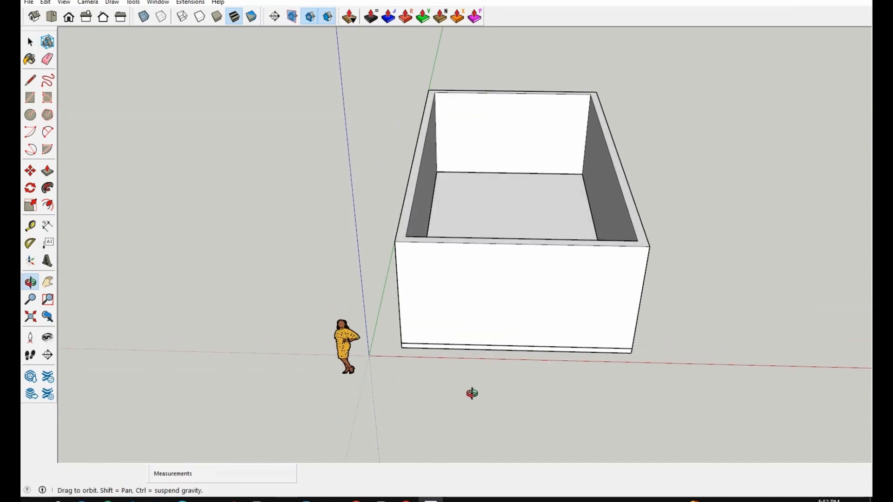
pyautogui.press('r')
pyautogui.click(429, 90)
pyautogui.click(649, 246)
pyautogui.press('o')
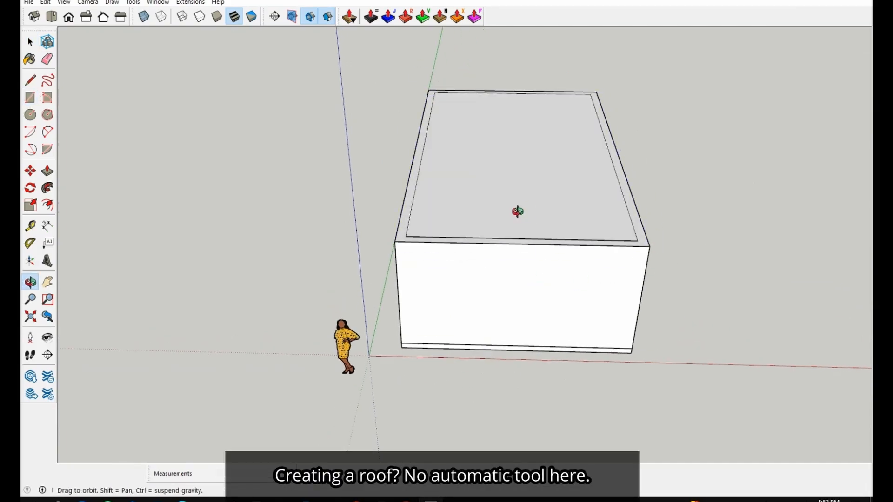
pyautogui.press('space')
pyautogui.doubleClick(519, 214)
pyautogui.rightClick(520, 214)
pyautogui.click(543, 303)
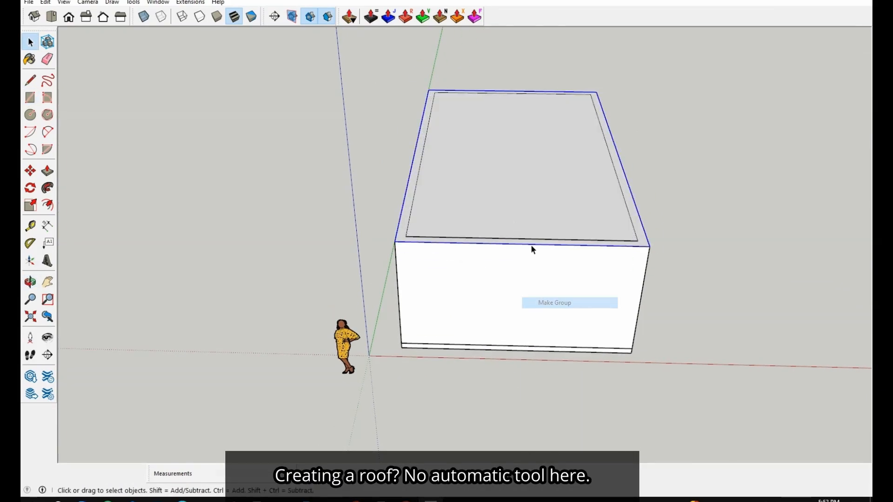
# Step: Inside the roof group, draw a triangular gable on the front edge with its apex above the midpoint and delete the vertical centre line
pyautogui.doubleClick(530, 239)
pyautogui.press('l')
pyautogui.click(554, 311)
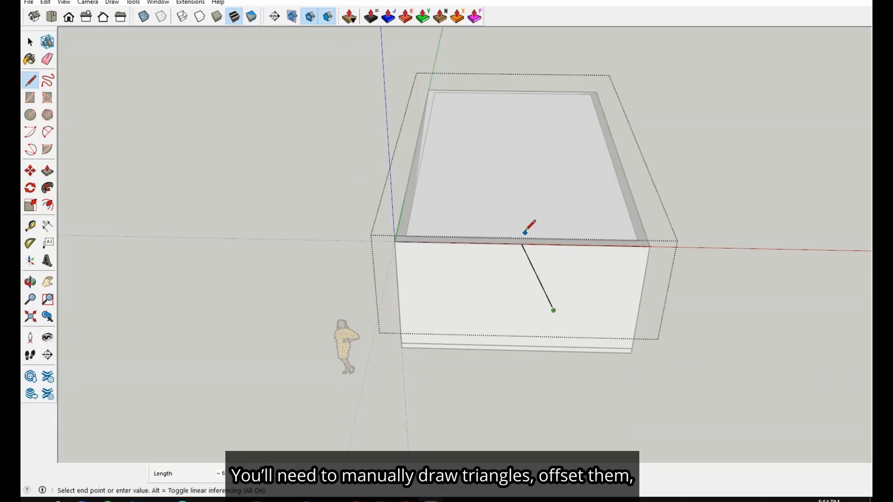
pyautogui.press('Escape')
pyautogui.moveTo(618, 359); pyautogui.dragTo(563, 265, button='middle')
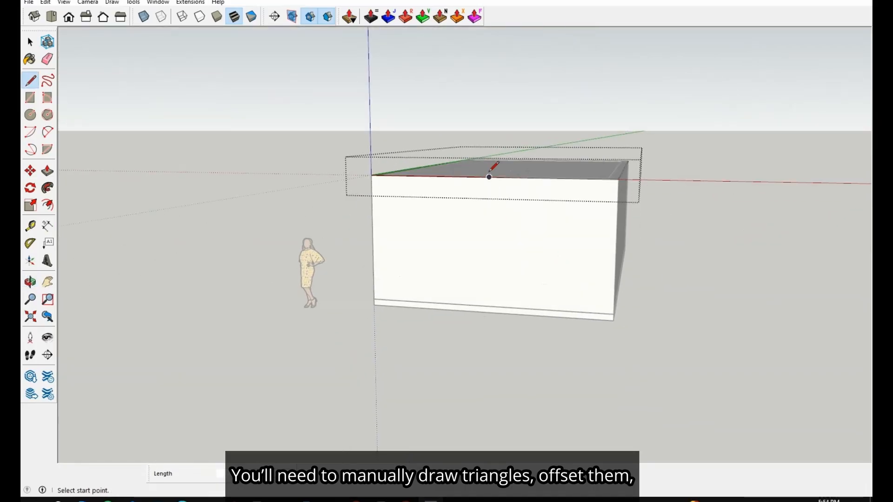
pyautogui.click(489, 73)
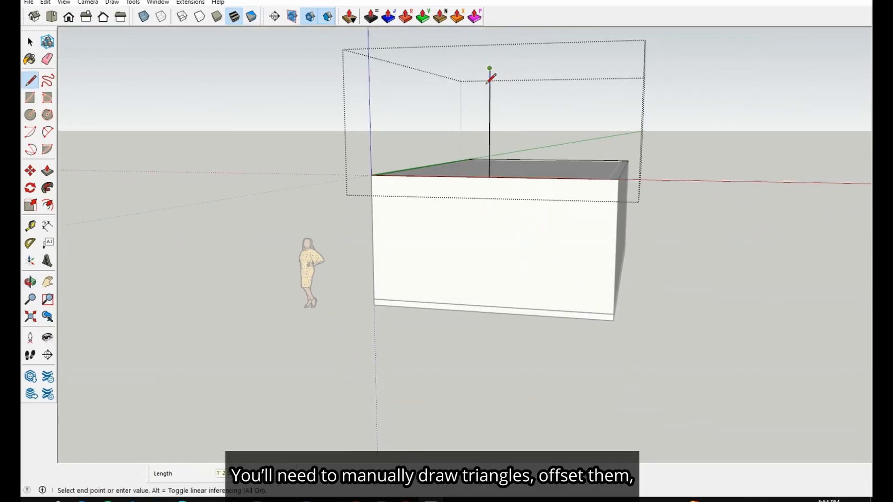
pyautogui.click(619, 178)
pyautogui.moveTo(505, 181); pyautogui.dragTo(640, 285, button='middle')
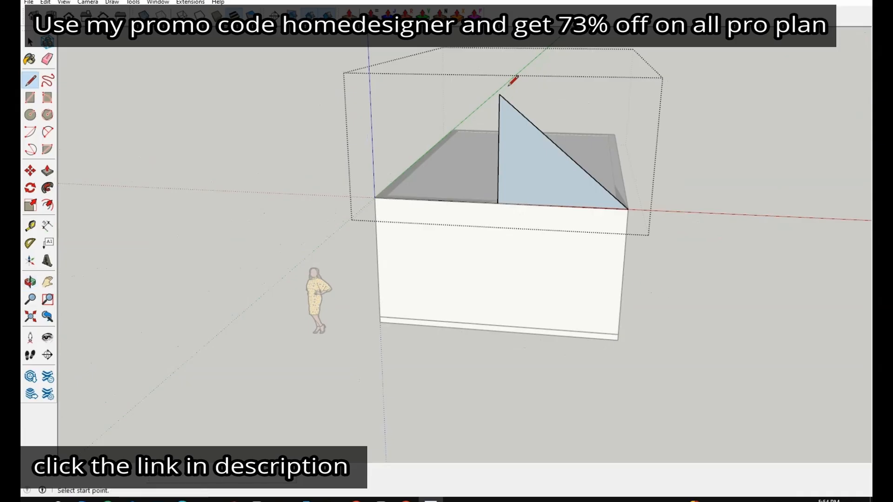
pyautogui.click(375, 198)
pyautogui.press('space')
pyautogui.click(498, 180)
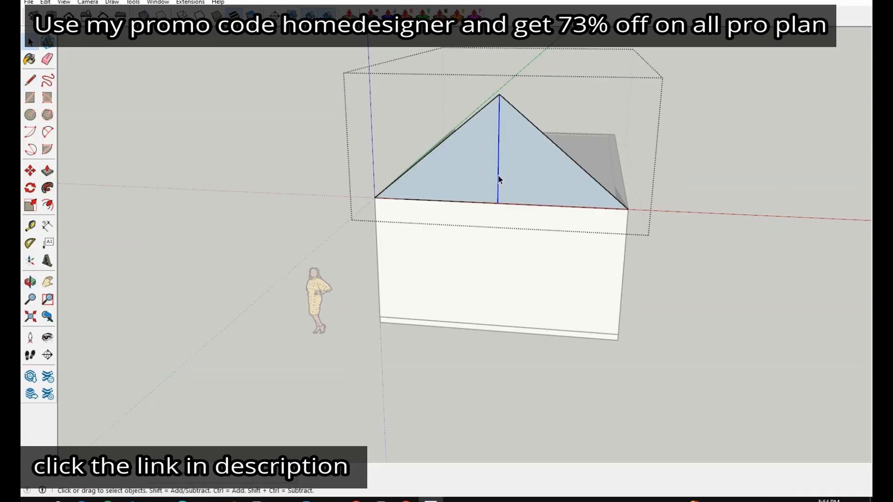
# Step: Offset the gable triangle slightly inward and move the inner triangle's lower edge down onto the base edge
pyautogui.press('f')
pyautogui.click(497, 173)
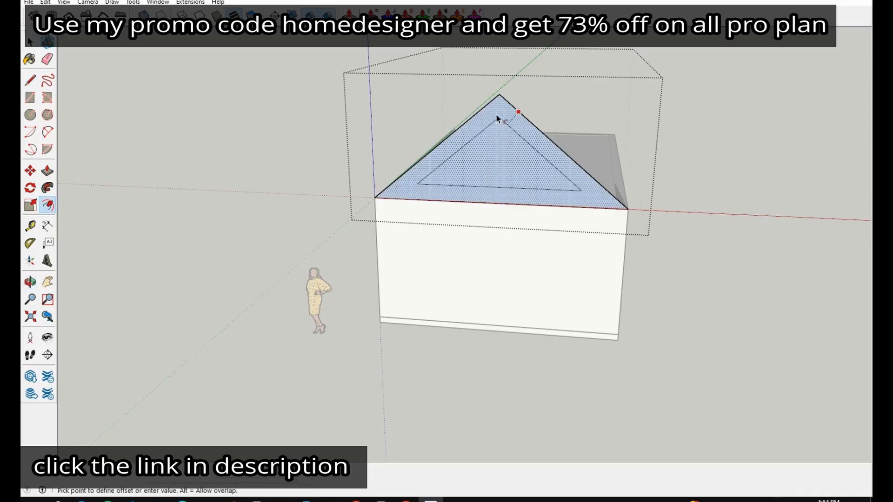
pyautogui.click(501, 109)
pyautogui.press('space')
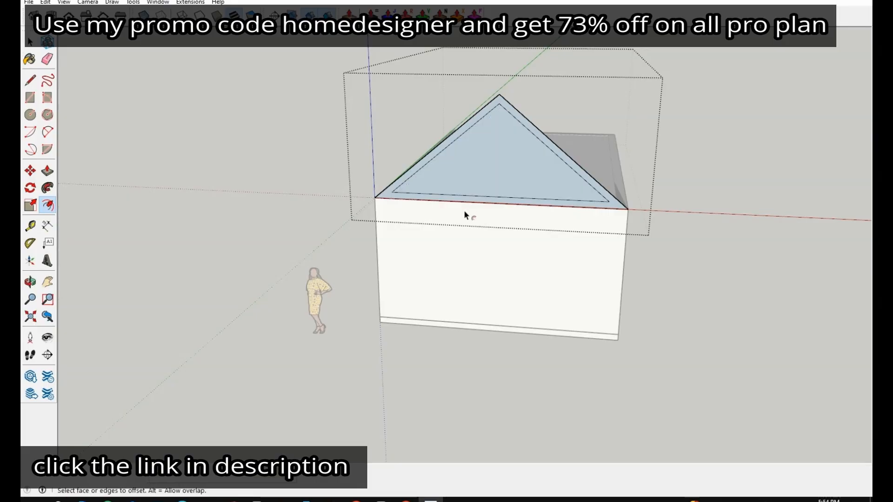
pyautogui.press('m')
pyautogui.press('Delete')
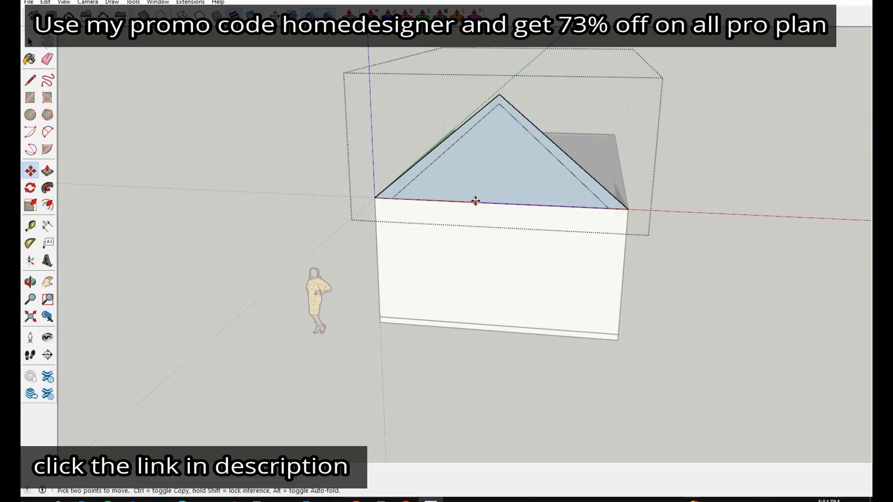
# Step: Delete the horizontal face covering the walls from the roof group
pyautogui.press('space')
pyautogui.moveTo(688, 351); pyautogui.dragTo(465, 362, button='middle')
pyautogui.click(486, 221)
pyautogui.press('Delete')
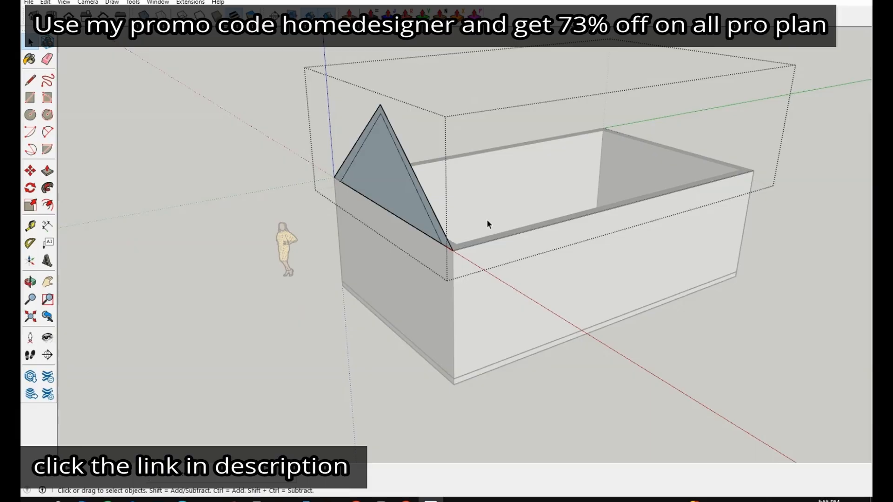
# Step: Push/Pull the sloped band around the front gable along the full length of the house to the rear wall
pyautogui.press('p')
pyautogui.click(436, 225)
pyautogui.click(753, 193)
pyautogui.press('space')
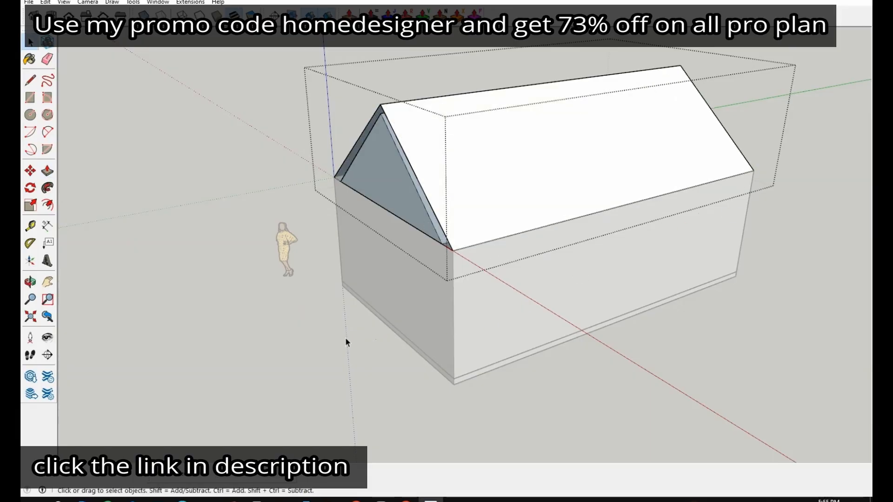
# Step: Close the roof band's front end with a short line between the outer and inner apexes and erase that line
pyautogui.moveTo(346, 342); pyautogui.dragTo(538, 334, button='middle')
pyautogui.press('l')
pyautogui.click(479, 111)
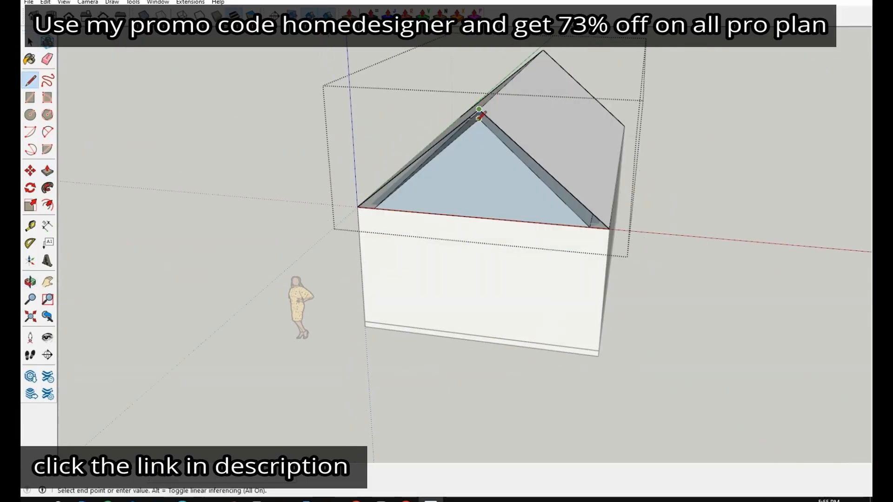
pyautogui.click(479, 116)
pyautogui.press('e')
pyautogui.press('space')
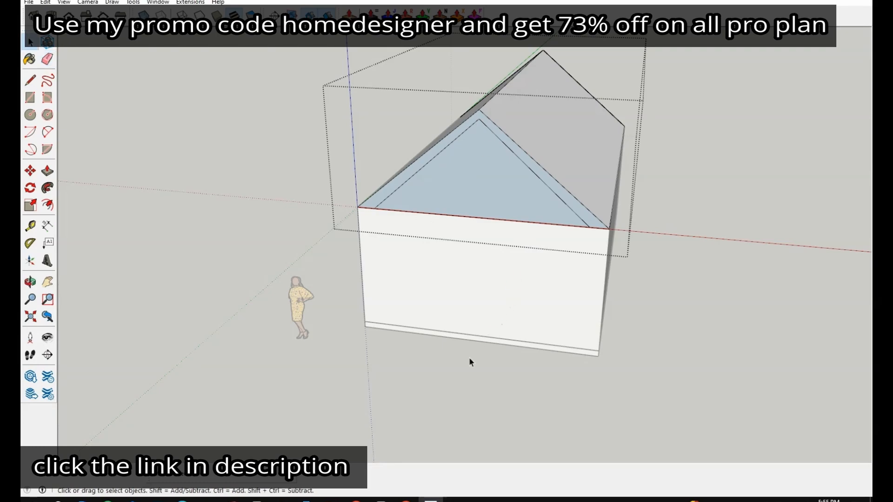
# Step: Fill the open rear gable by drawing a line from the inner apex to the base midpoint, and remove that line
pyautogui.moveTo(469, 357)
pyautogui.mouseDown(button='middle')
pyautogui.moveTo(447, 357)
pyautogui.moveTo(451, 299)
pyautogui.moveTo(634, 256)
pyautogui.moveTo(395, 253)
pyautogui.moveTo(615, 329)
pyautogui.moveTo(77, 275)
pyautogui.moveTo(130, 294)
pyautogui.mouseUp(button='middle')
pyautogui.press('l')
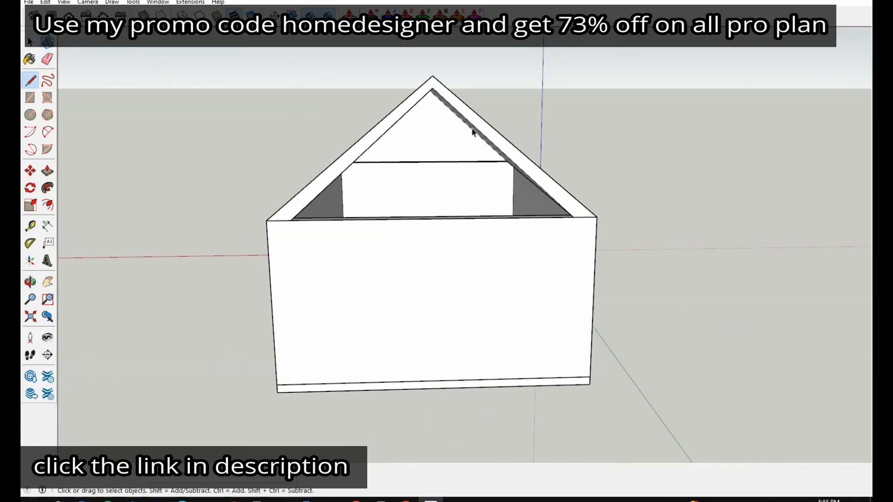
pyautogui.press('space')
pyautogui.doubleClick(472, 123)
pyautogui.press('l')
pyautogui.click(432, 88)
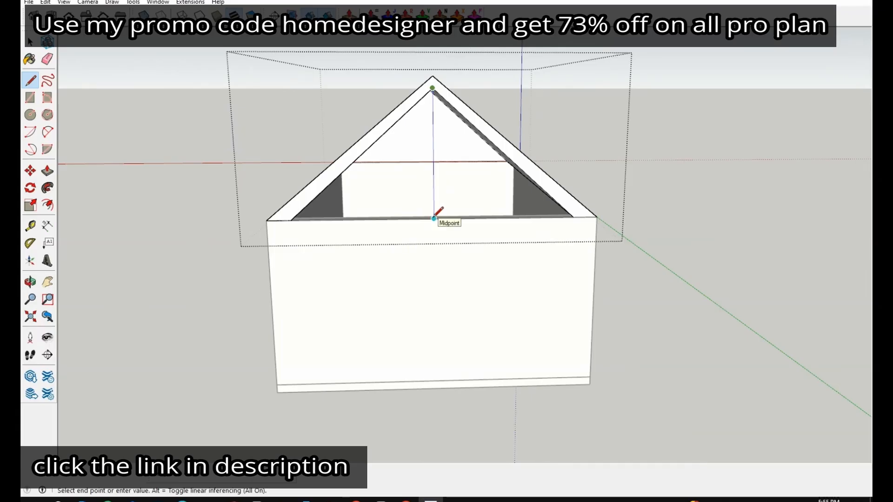
pyautogui.click(434, 218)
pyautogui.press('space')
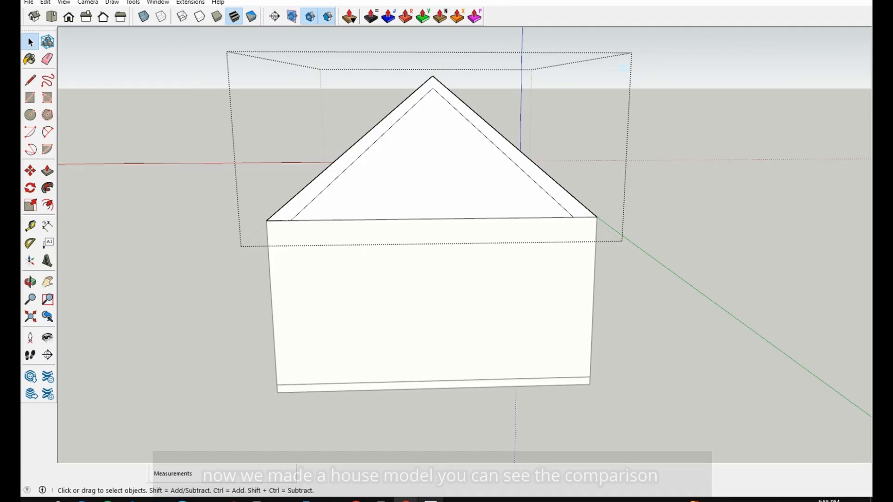
# Step: Inside the roof group, Push/Pull the rear end of the roof band outward to form an overhang
pyautogui.moveTo(299, 375); pyautogui.dragTo(434, 259, button='middle')
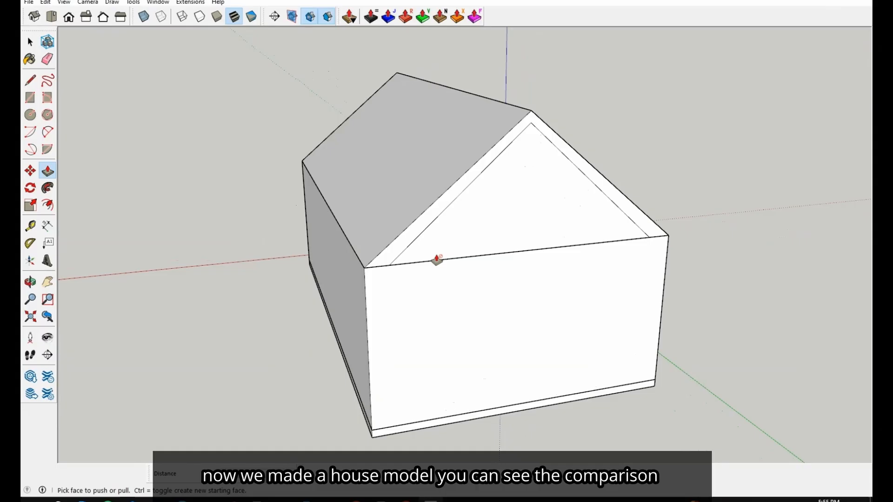
pyautogui.doubleClick(419, 231)
pyautogui.press('p')
pyautogui.click(420, 232)
pyautogui.click(424, 233)
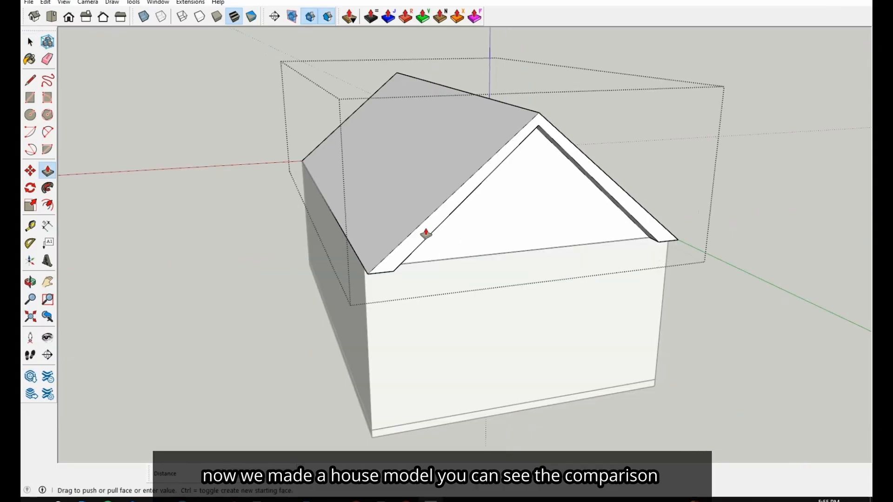
# Step: Push/Pull the front end of the roof band outward by 1' to form the front overhang
pyautogui.moveTo(219, 233); pyautogui.dragTo(644, 265, button='middle')
pyautogui.click(396, 243)
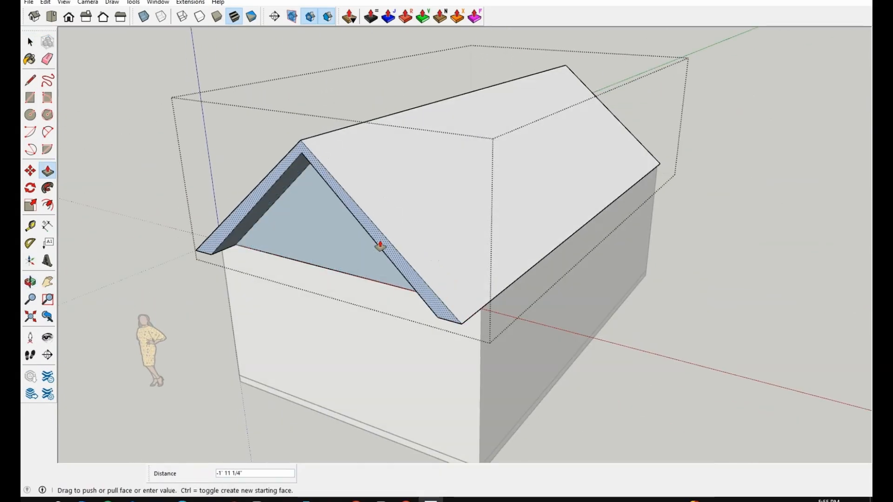
pyautogui.write('1')
pyautogui.press('Return')
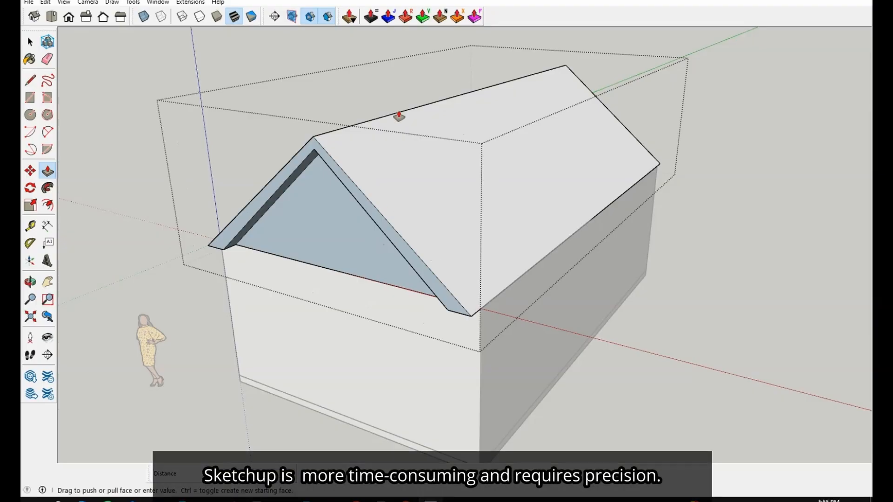
# Step: Hide the horizontal edges between the front gable and the wall in both the roof group and the wall group
pyautogui.press('space')
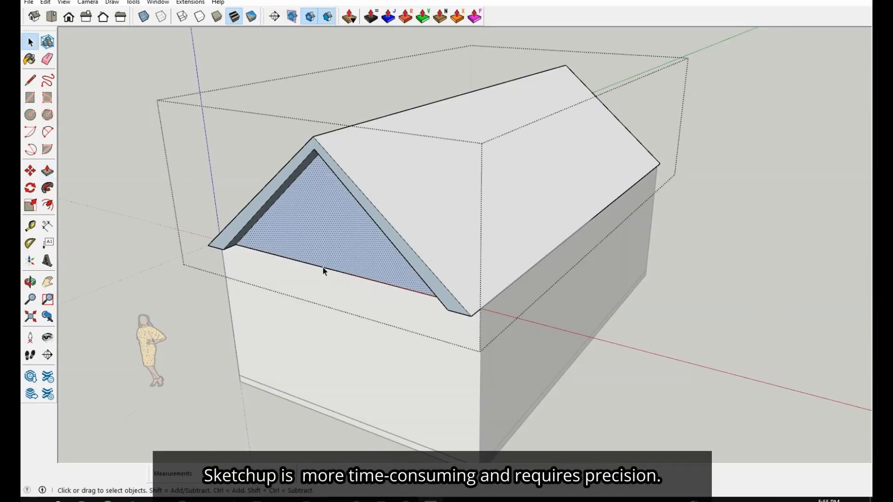
pyautogui.rightClick(323, 269)
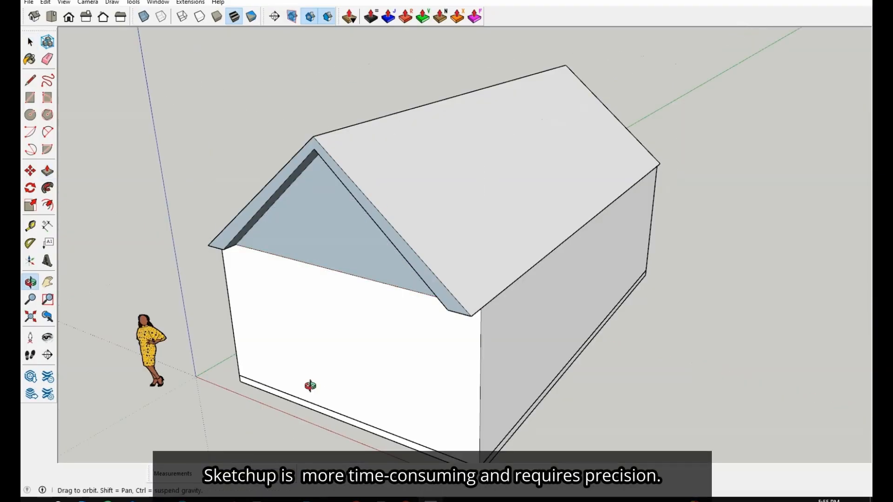
pyautogui.moveTo(309, 382); pyautogui.dragTo(463, 327, button='middle')
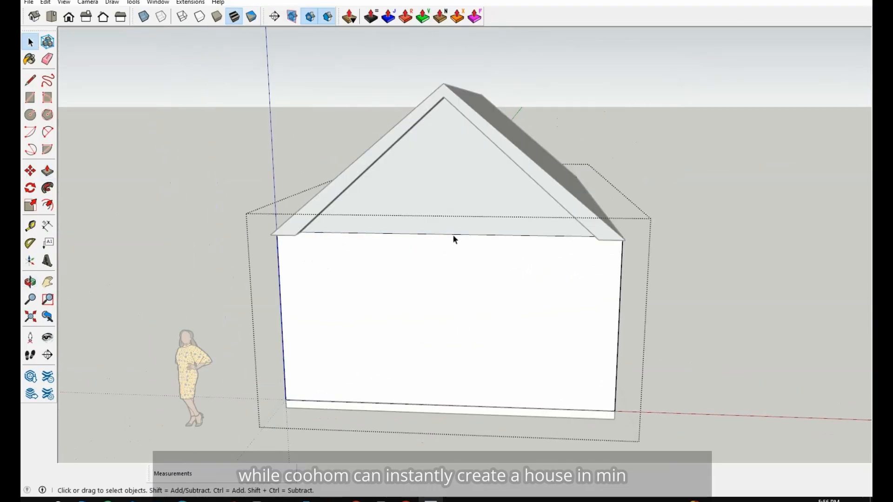
pyautogui.rightClick(455, 233)
pyautogui.click(478, 266)
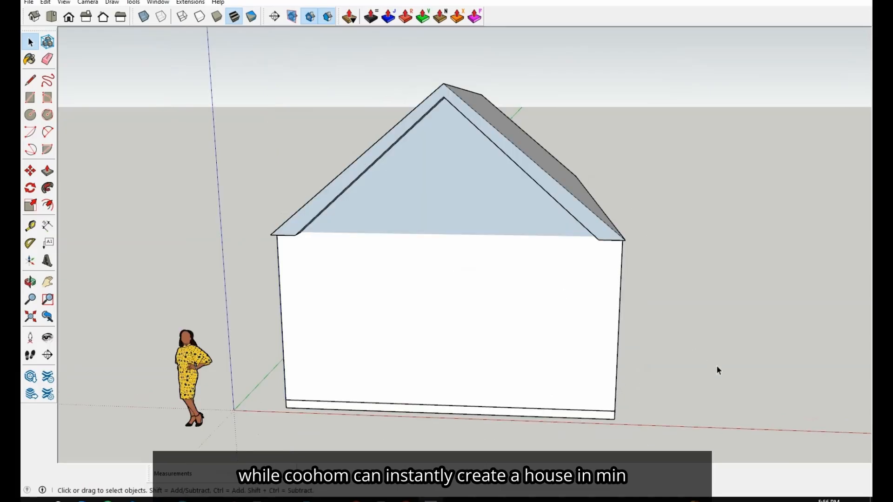
# Step: Reverse the faces of the front gable triangle and the roof band's front end inside the roof group
pyautogui.moveTo(719, 369); pyautogui.dragTo(707, 319, button='middle')
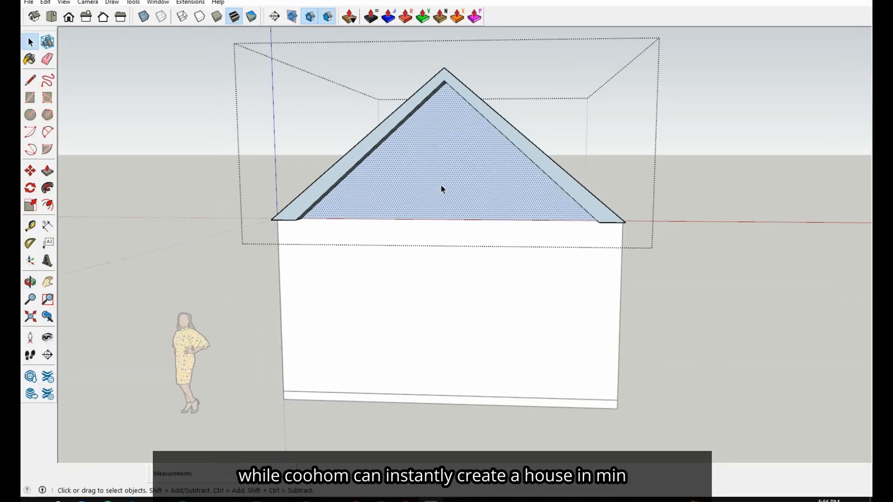
pyautogui.rightClick(439, 184)
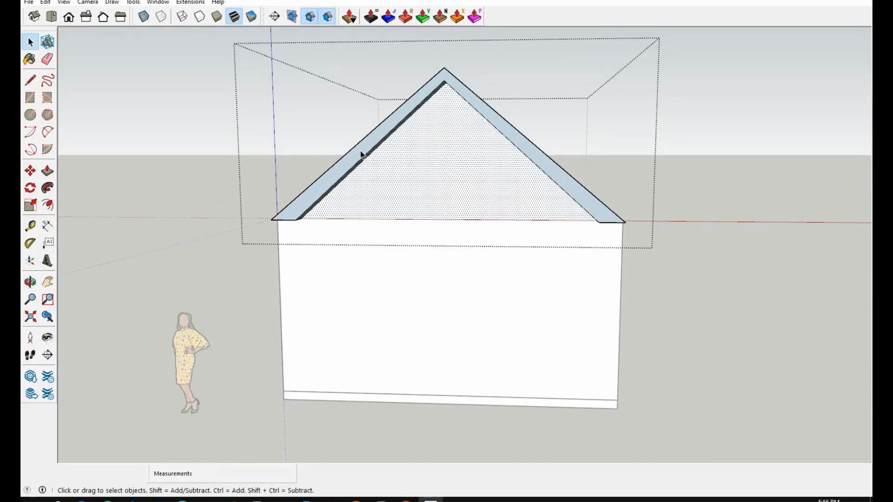
pyautogui.rightClick(361, 155)
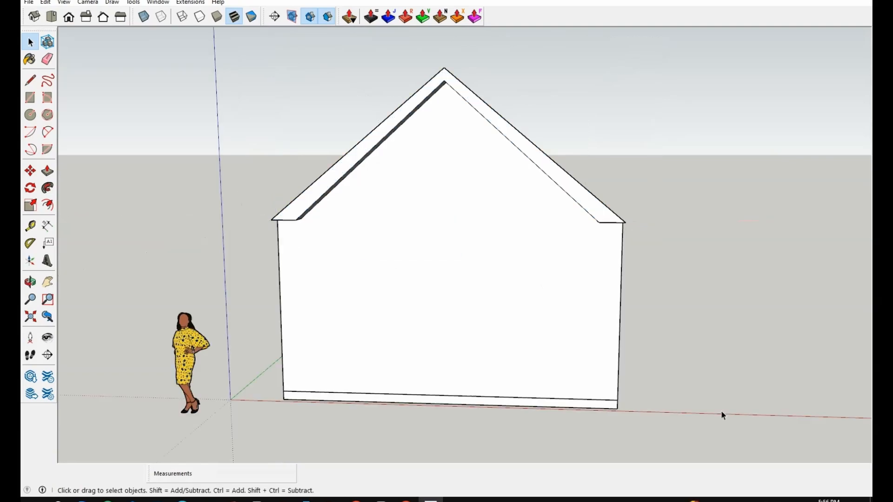
pyautogui.moveTo(722, 371); pyautogui.dragTo(723, 371, button='middle')
# Step: Switch to Coohom and show the French window category of the public window library
pyautogui.moveTo(479, 349)
pyautogui.mouseDown()
pyautogui.moveTo(343, 299)
pyautogui.moveTo(608, 341)
pyautogui.moveTo(385, 217)
pyautogui.mouseUp()
pyautogui.click(349, 455)
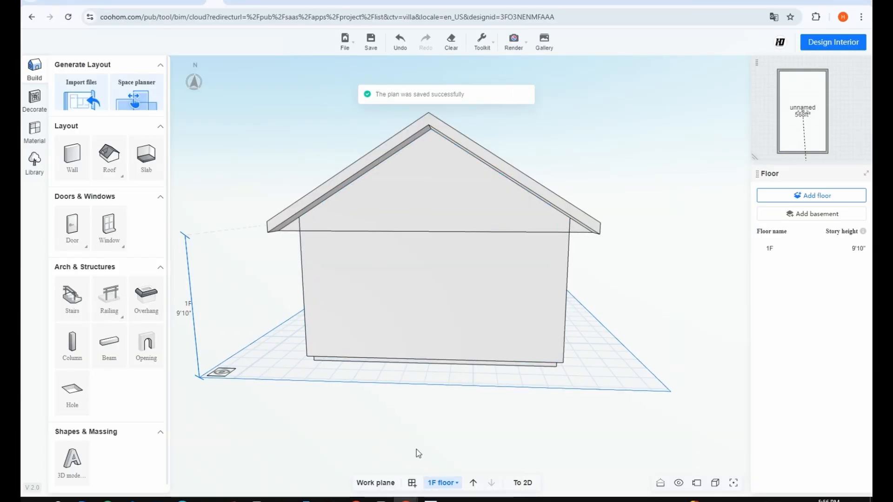
pyautogui.moveTo(71, 231)
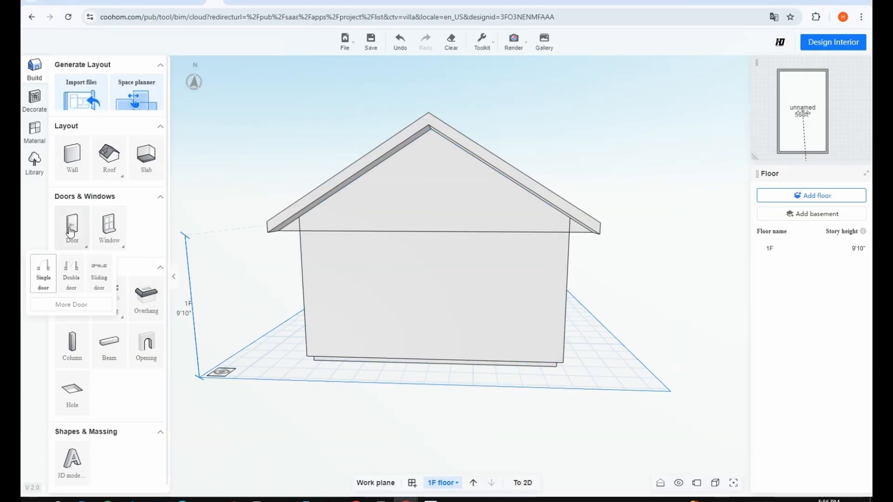
pyautogui.click(64, 308)
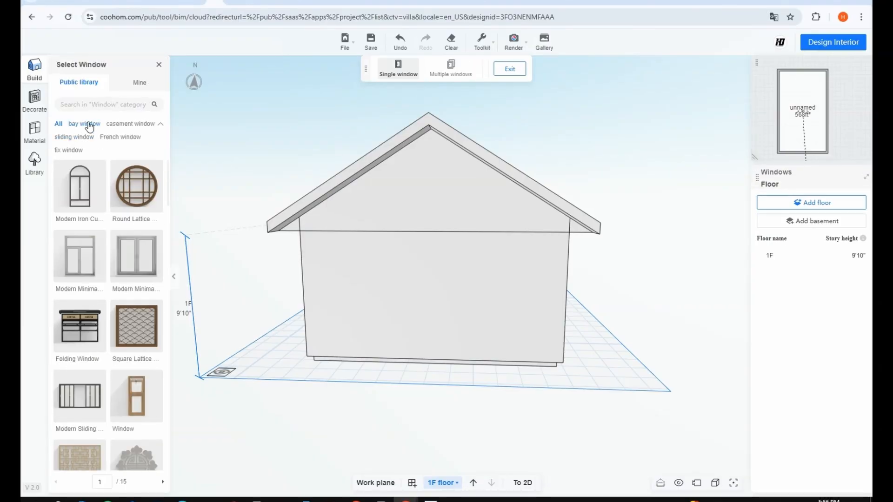
pyautogui.click(90, 124)
pyautogui.click(76, 137)
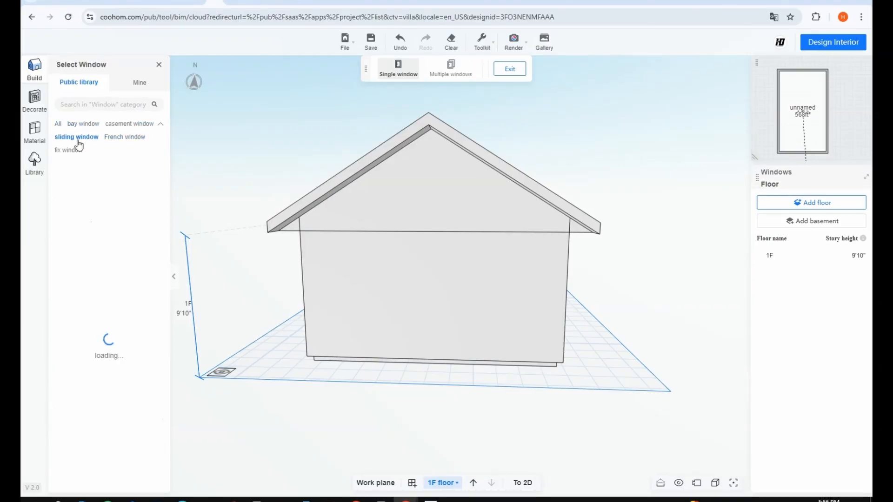
pyautogui.click(113, 138)
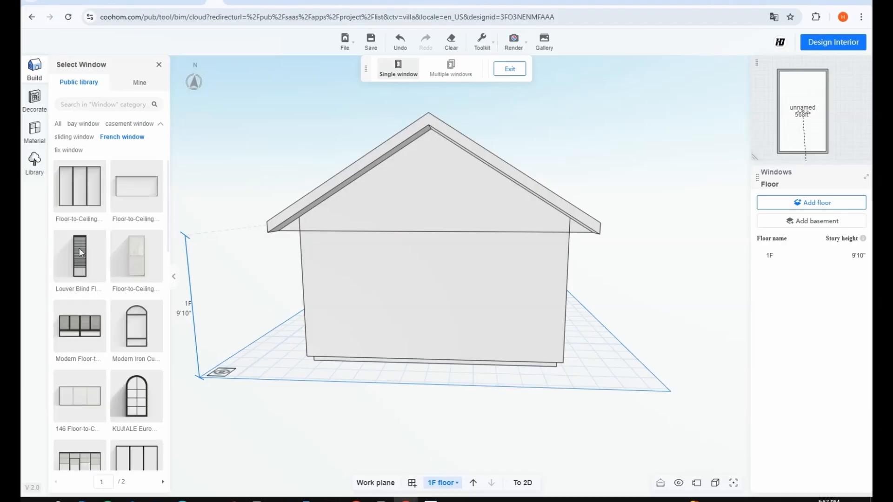
# Step: Place the three-panel Floor-to-Ceiling Window-wx on the front wall and stretch its left edge to the wall's left end
pyautogui.click(75, 180)
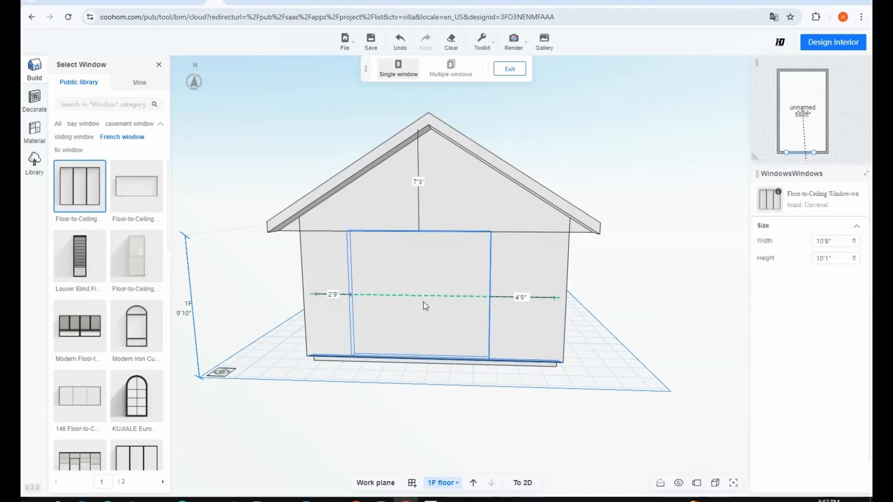
pyautogui.click(485, 302)
pyautogui.click(408, 300)
pyautogui.click(417, 299)
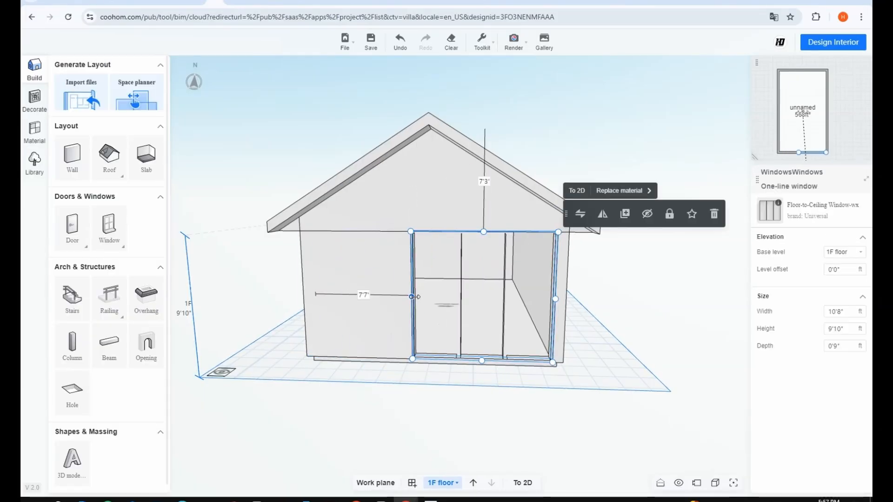
pyautogui.moveTo(412, 298); pyautogui.dragTo(317, 302)
pyautogui.click(331, 443)
pyautogui.moveTo(331, 443); pyautogui.dragTo(331, 417)
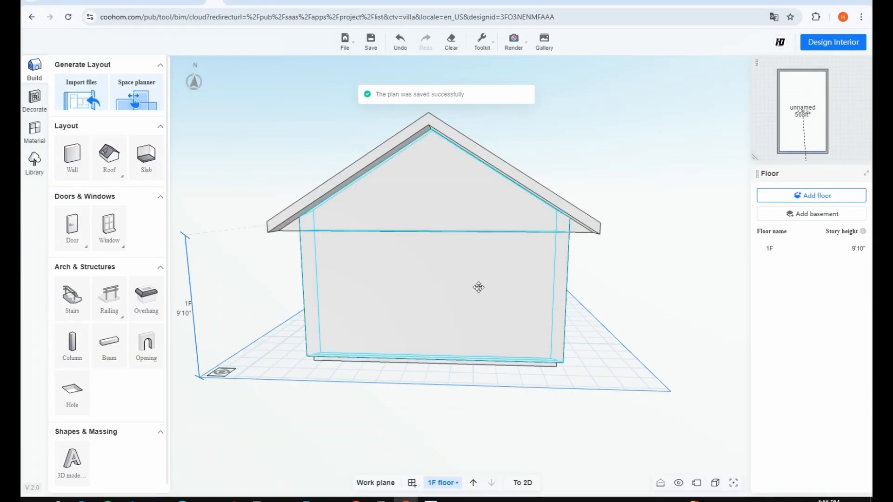
# Step: Pick the Floor-to-Ceiling Window-wx from the French windows and insert it into the blank front wall
pyautogui.click(70, 242)
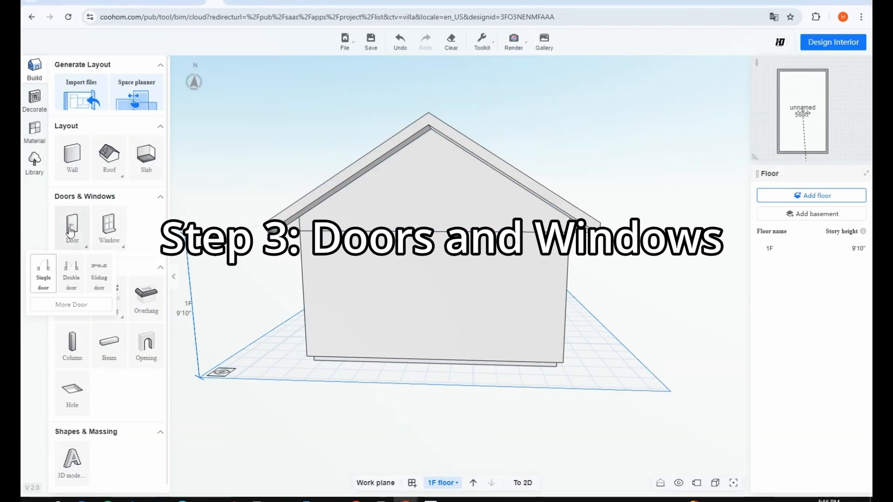
pyautogui.click(64, 307)
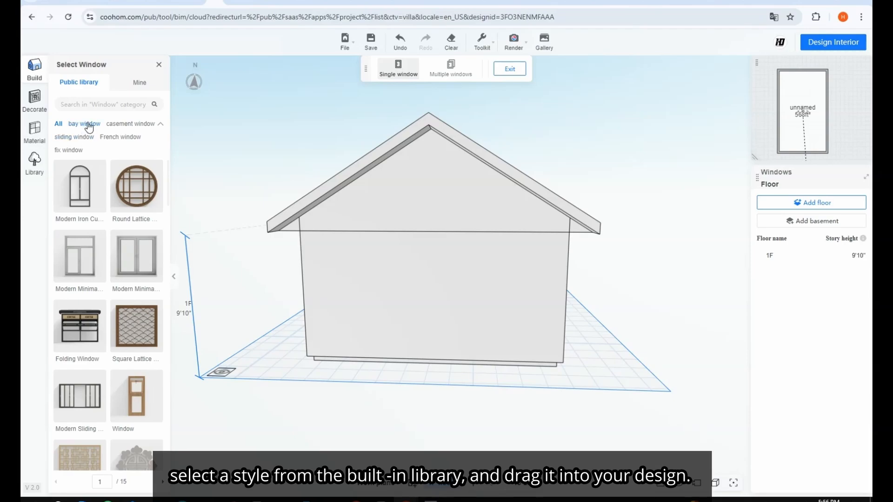
pyautogui.click(85, 123)
pyautogui.click(120, 137)
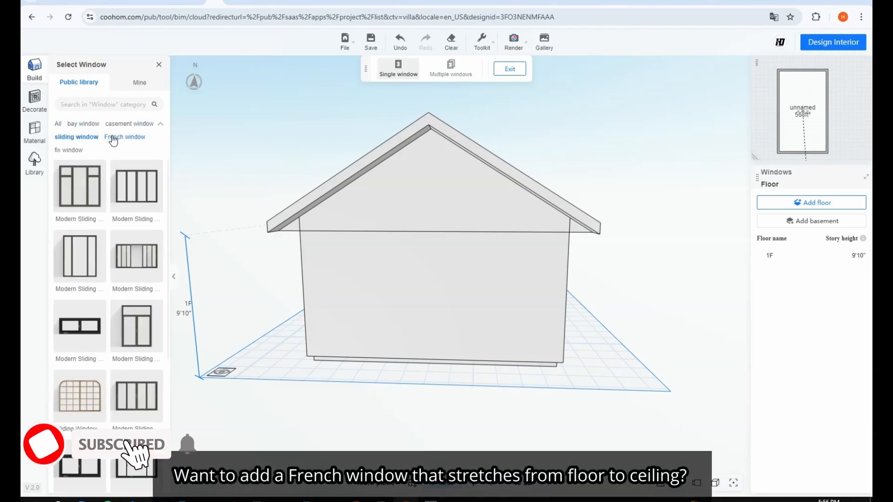
pyautogui.click(111, 138)
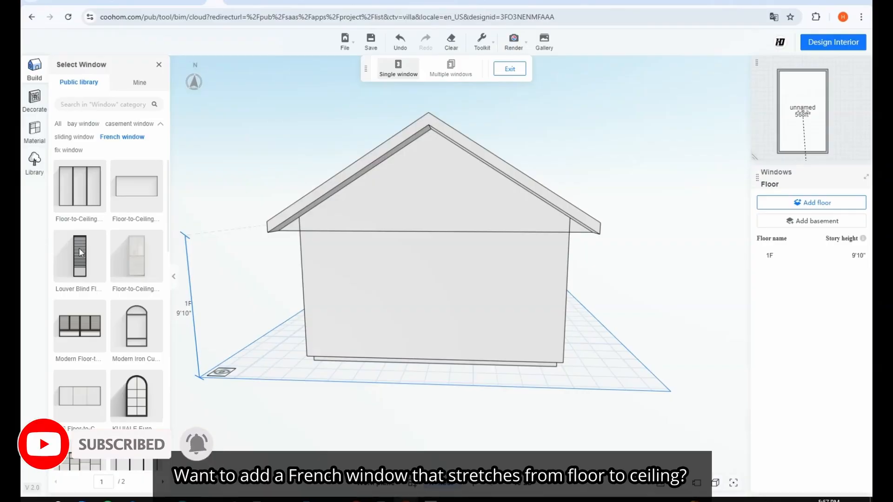
pyautogui.click(75, 180)
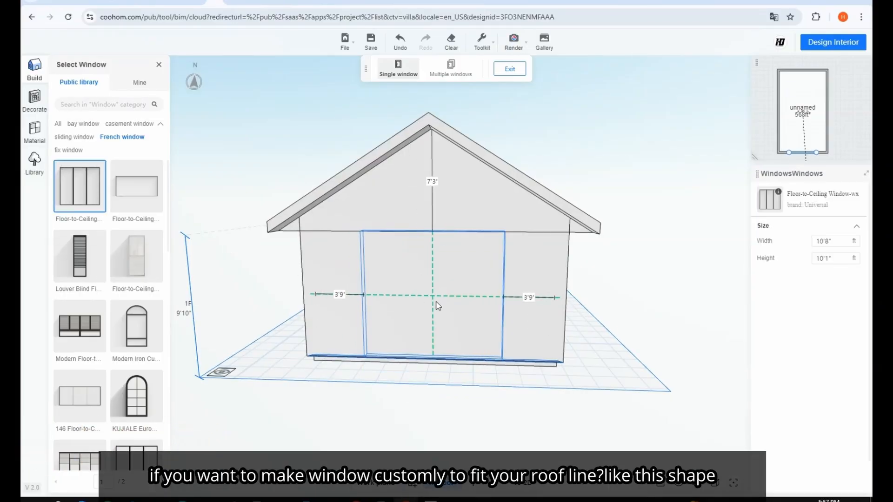
pyautogui.click(476, 302)
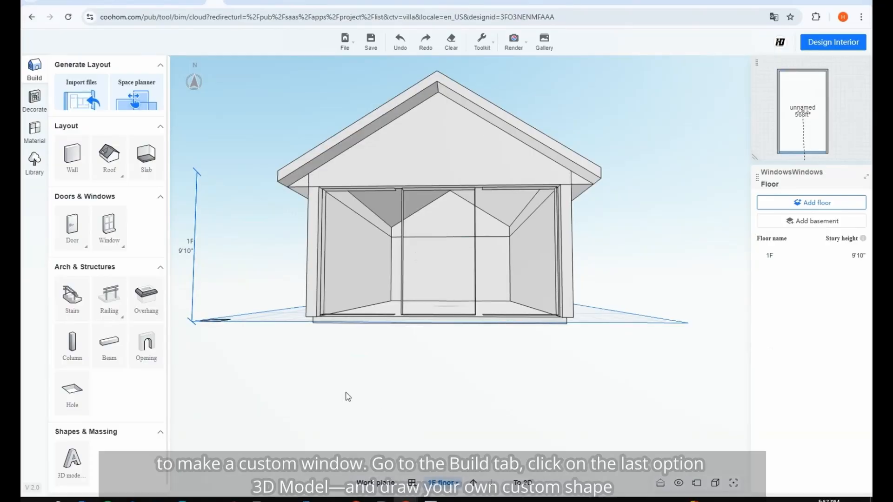
# Step: In custom 3D modelling, trace a triangular face over the front gable with lines between the wall's upper corners and the inner roof apex
pyautogui.moveTo(340, 387); pyautogui.dragTo(333, 382)
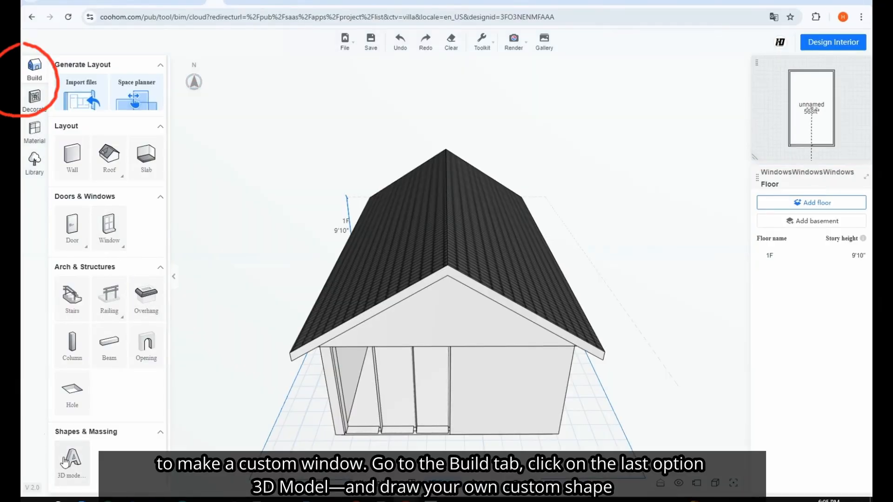
pyautogui.click(66, 462)
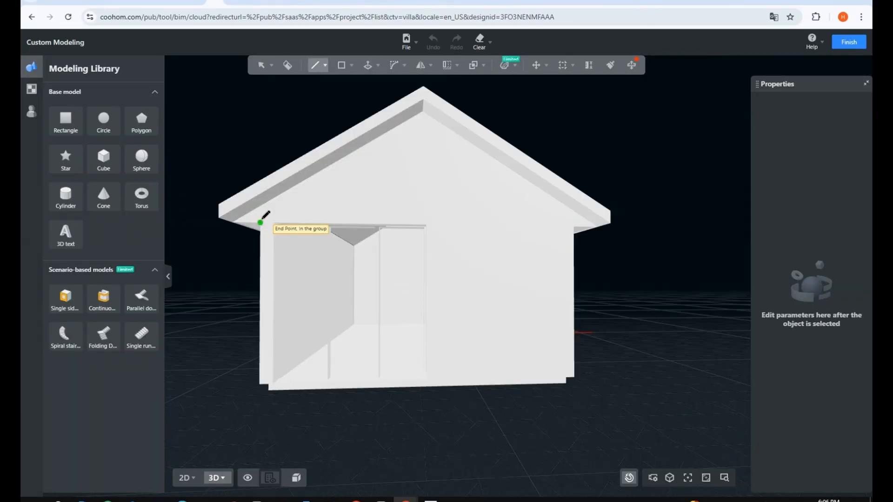
pyautogui.click(260, 223)
pyautogui.click(573, 228)
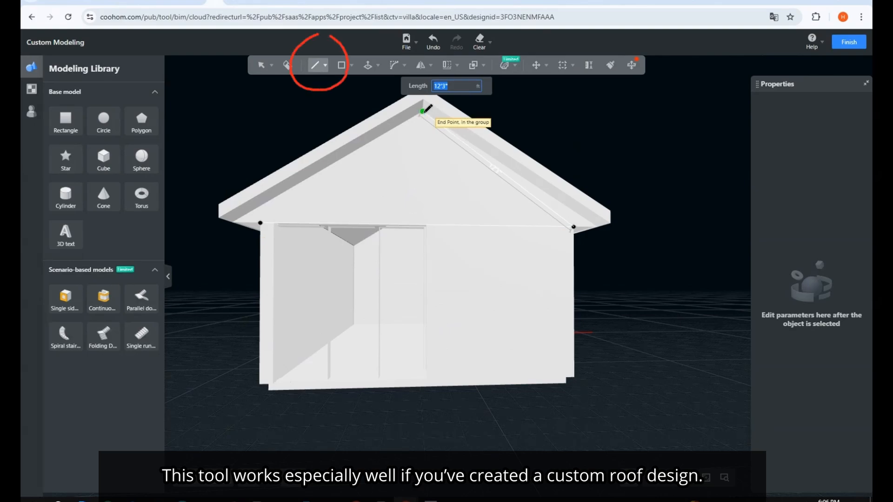
pyautogui.click(423, 111)
pyautogui.click(261, 222)
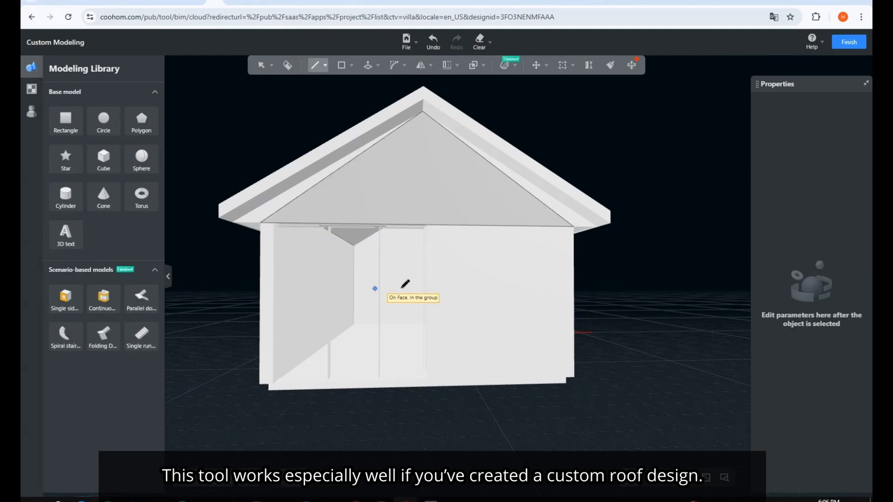
pyautogui.press('Escape')
pyautogui.moveTo(374, 309)
pyautogui.mouseDown(button='middle')
pyautogui.moveTo(394, 318)
pyautogui.moveTo(517, 322)
pyautogui.moveTo(504, 301)
pyautogui.moveTo(461, 295)
pyautogui.moveTo(361, 301)
pyautogui.mouseUp(button='middle')
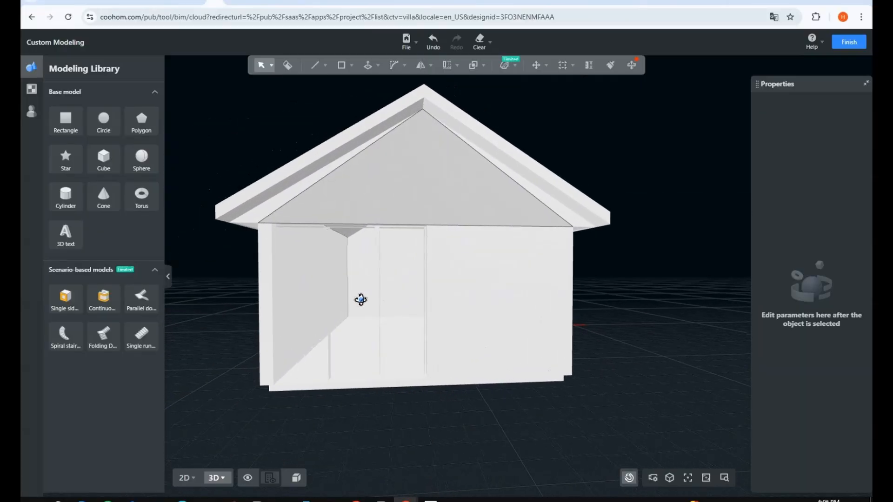
# Step: Finish the custom modelling of the gable triangle and delete the tiled roof from the house
pyautogui.click(847, 43)
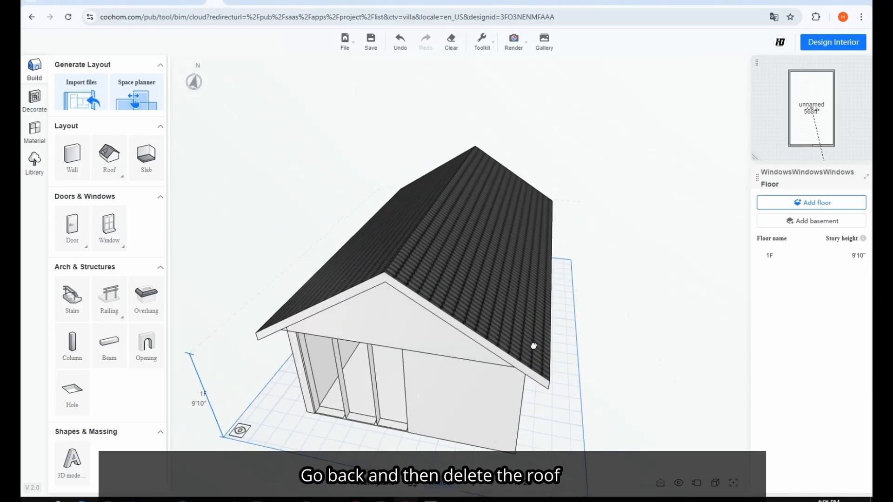
pyautogui.moveTo(534, 346); pyautogui.dragTo(460, 302)
pyautogui.click(461, 303)
pyautogui.press('Delete')
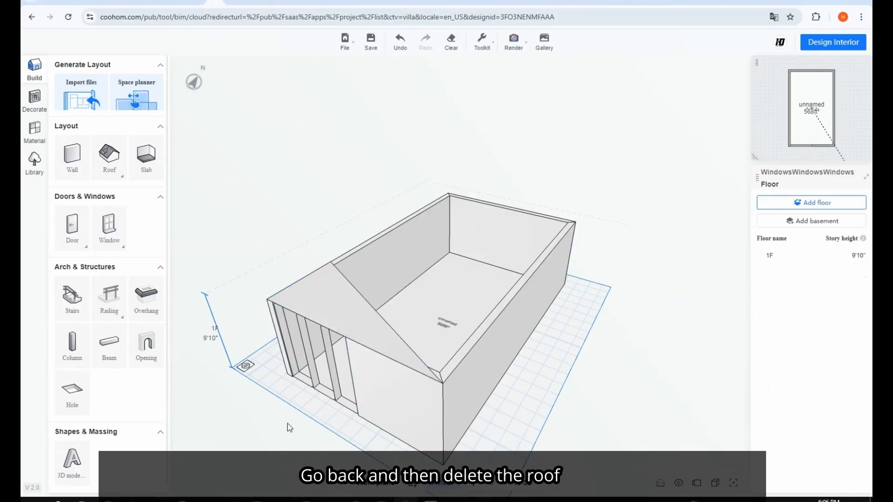
# Step: Reopen custom 3D modelling and scale the triangular gable face wider along the front wall so it overhangs both side walls
pyautogui.moveTo(287, 424); pyautogui.dragTo(357, 411)
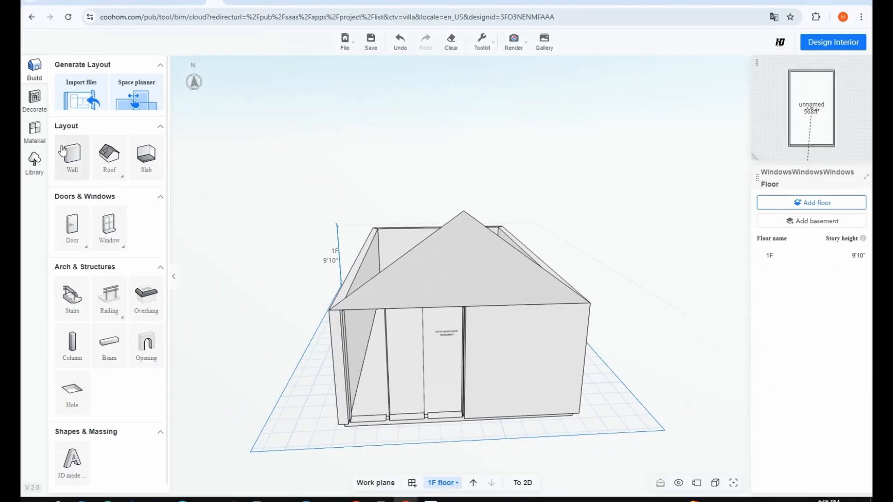
pyautogui.click(72, 454)
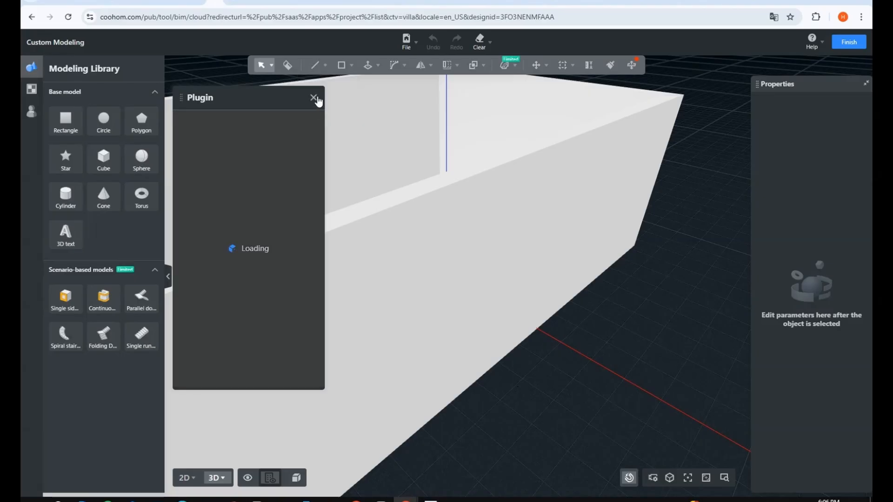
pyautogui.click(313, 98)
pyautogui.moveTo(335, 332); pyautogui.dragTo(442, 312, button='right')
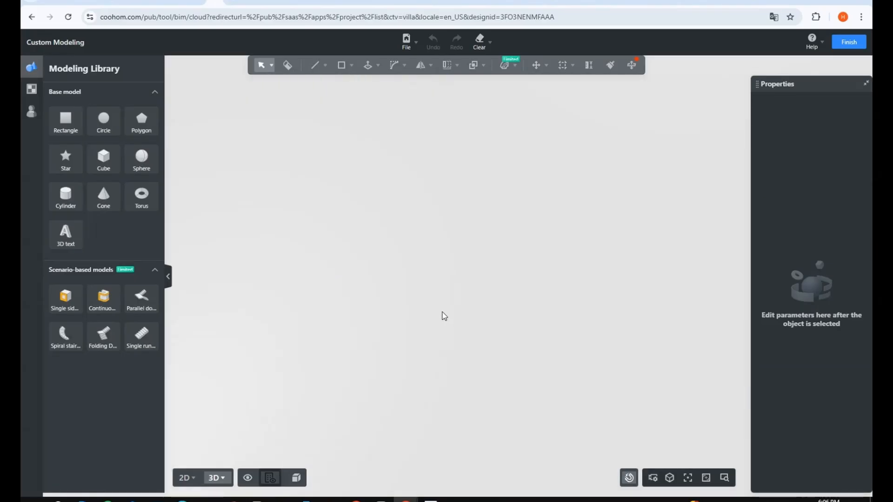
pyautogui.click(687, 478)
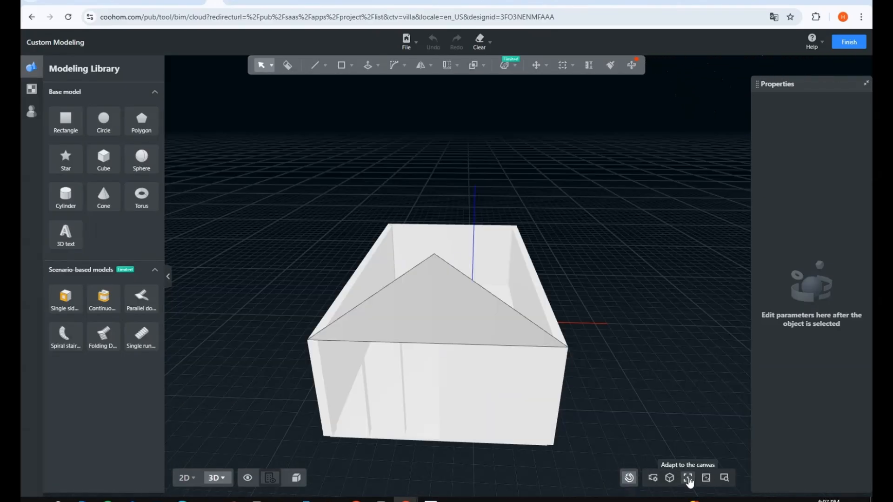
pyautogui.click(455, 265)
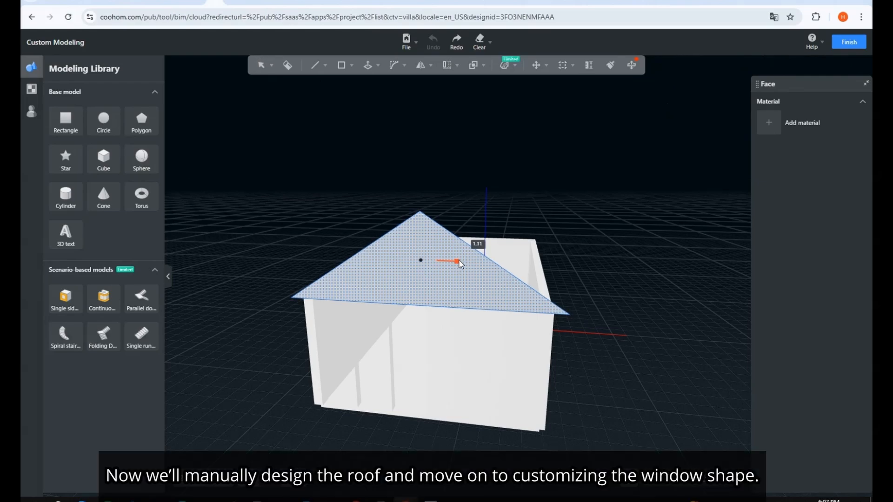
pyautogui.moveTo(462, 259); pyautogui.dragTo(460, 259)
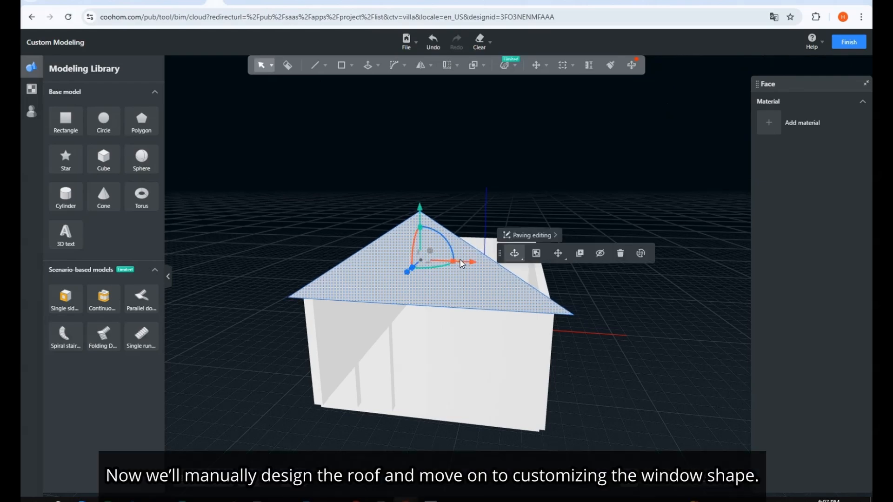
# Step: Outline the roof's cross-section on the gable face by offsetting the triangle inward about 6 in and deleting the offset's bottom edge
pyautogui.press('f')
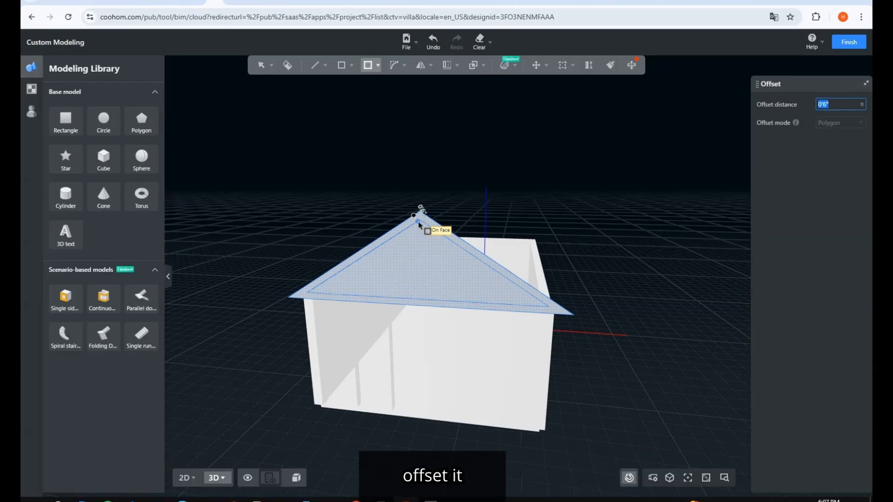
pyautogui.click(419, 226)
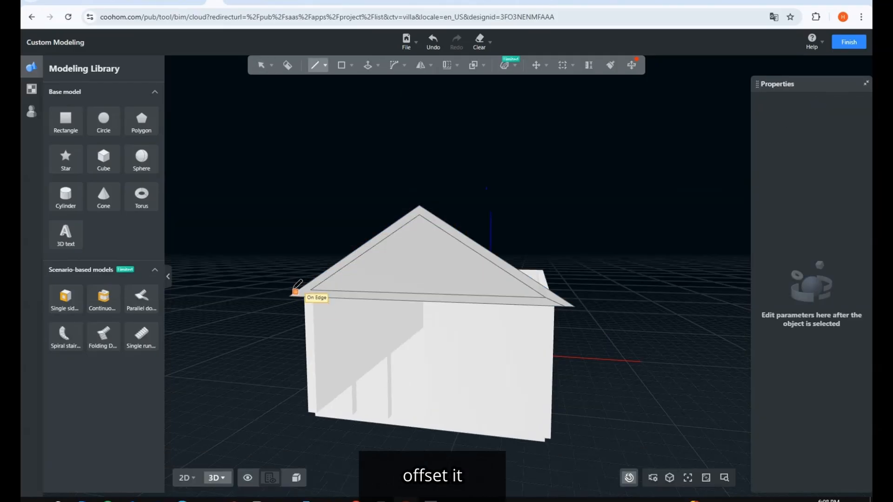
pyautogui.click(289, 296)
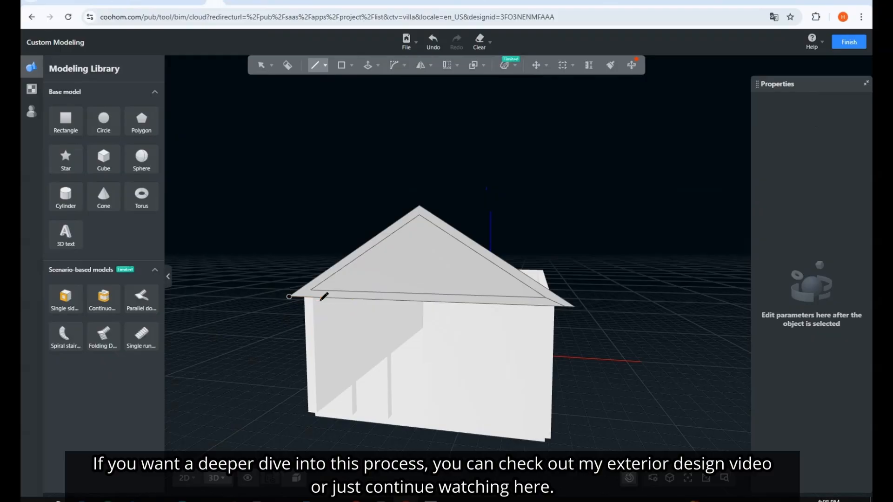
pyautogui.click(310, 290)
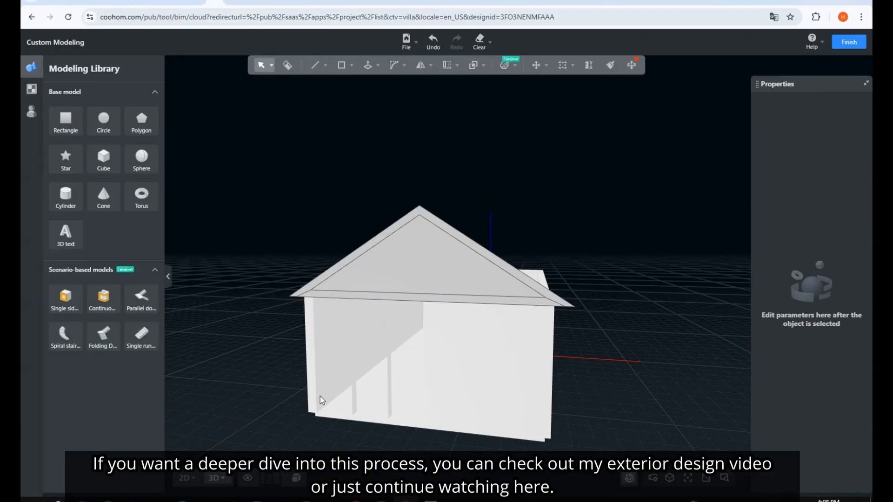
pyautogui.click(348, 293)
pyautogui.press('Delete')
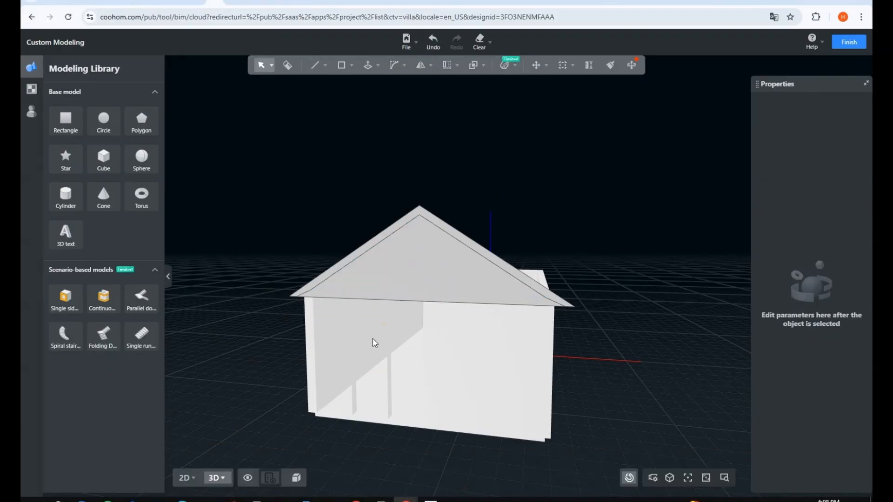
# Step: Extrude the sloped roof profile about 32'9" back along the house to its rear wall
pyautogui.moveTo(616, 383); pyautogui.dragTo(479, 406, button='middle')
pyautogui.press('u')
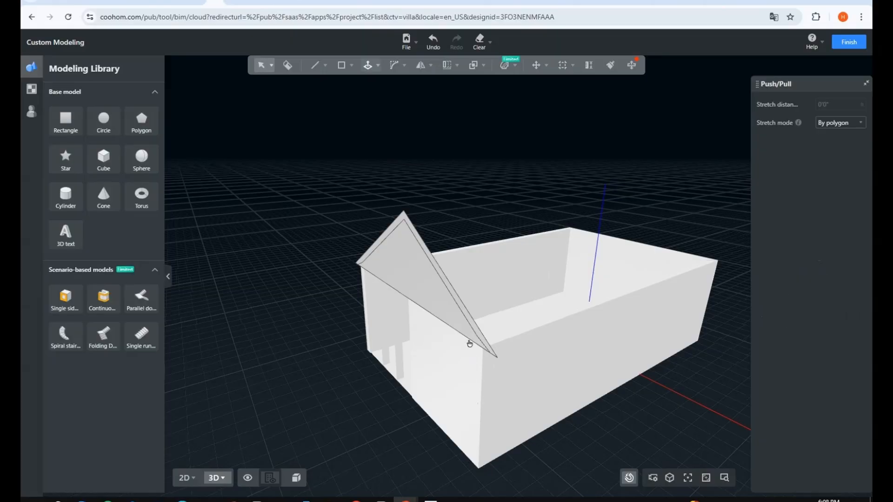
pyautogui.click(482, 340)
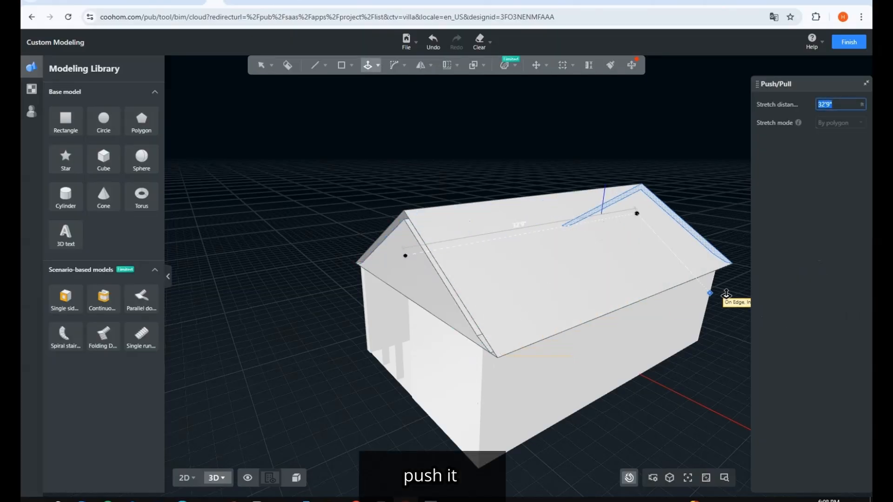
pyautogui.click(712, 287)
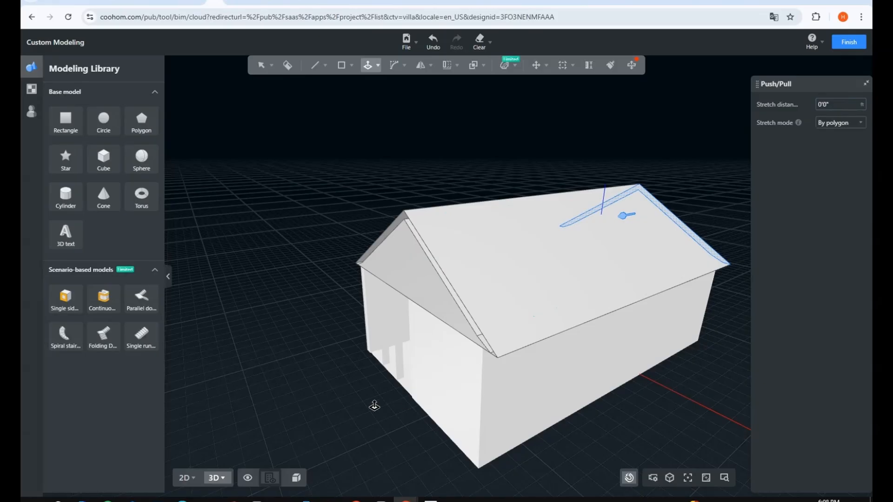
# Step: Draw a short line joining the outer and inner apexes on the roof's front end
pyautogui.press('Escape')
pyautogui.moveTo(375, 406); pyautogui.dragTo(421, 405, button='middle')
pyautogui.press('l')
pyautogui.click(458, 233)
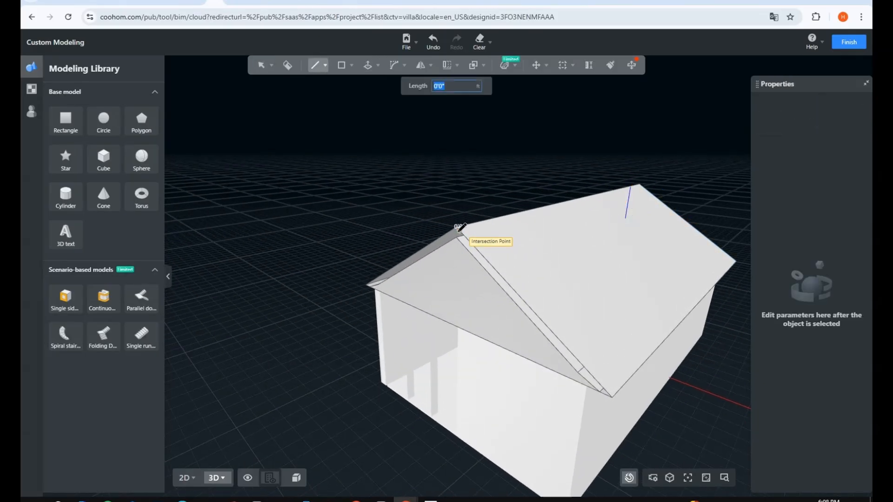
pyautogui.press('Escape')
pyautogui.press('l')
pyautogui.click(455, 232)
pyautogui.press('Escape')
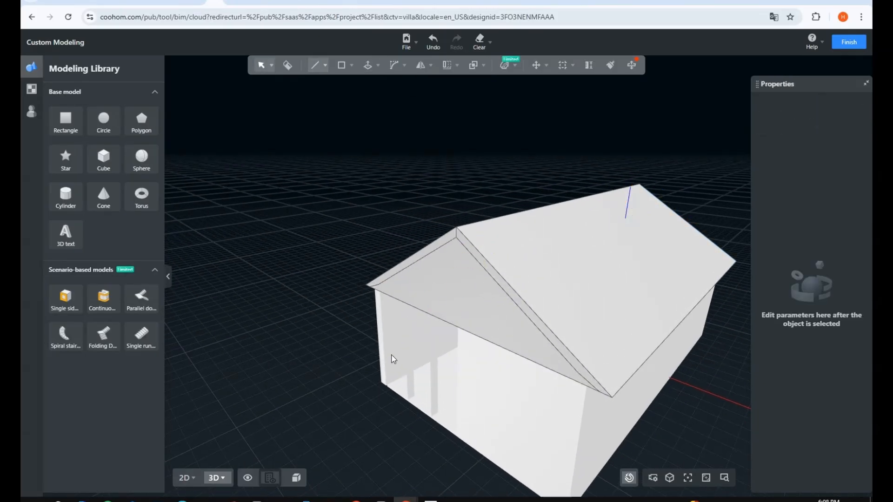
# Step: Place vertical guide lines on the front gable through the apex and about halfway along each side
pyautogui.moveTo(438, 310); pyautogui.dragTo(424, 198, button='middle')
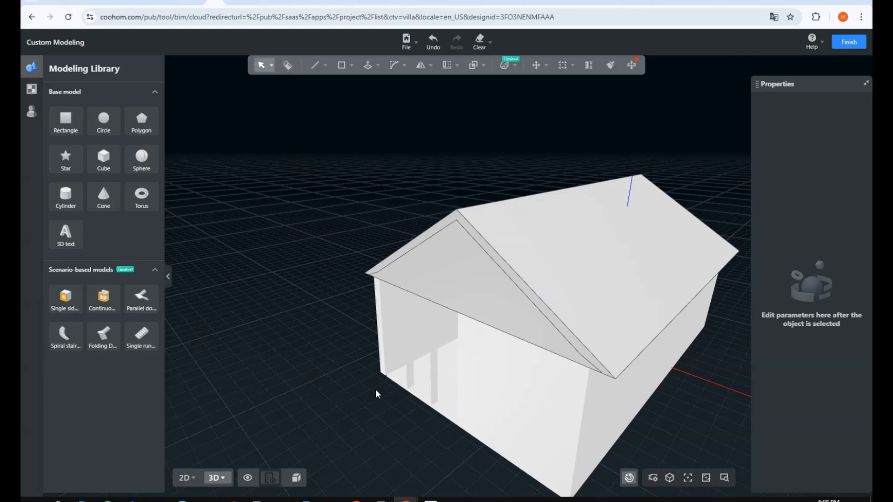
pyautogui.press('p')
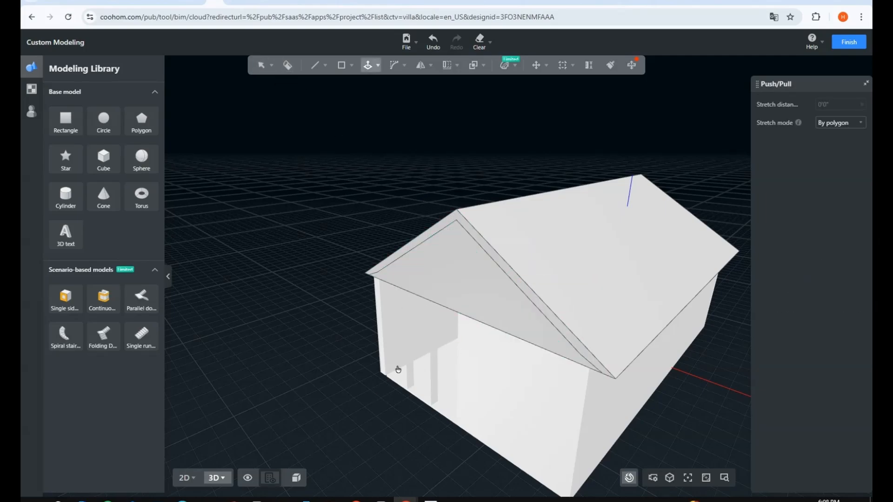
pyautogui.click(276, 337)
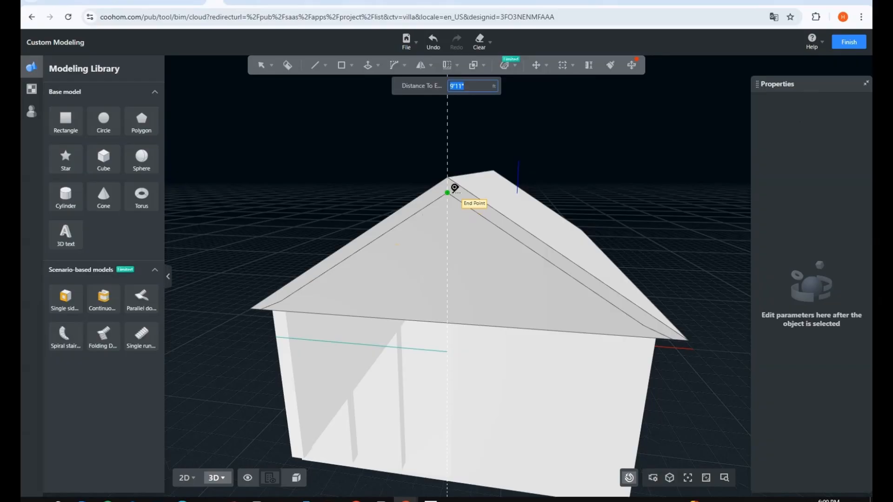
pyautogui.click(455, 188)
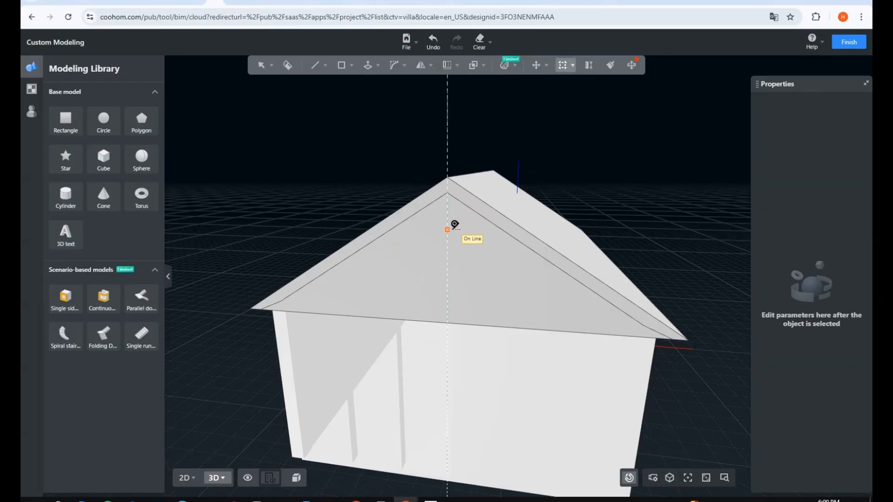
pyautogui.click(365, 252)
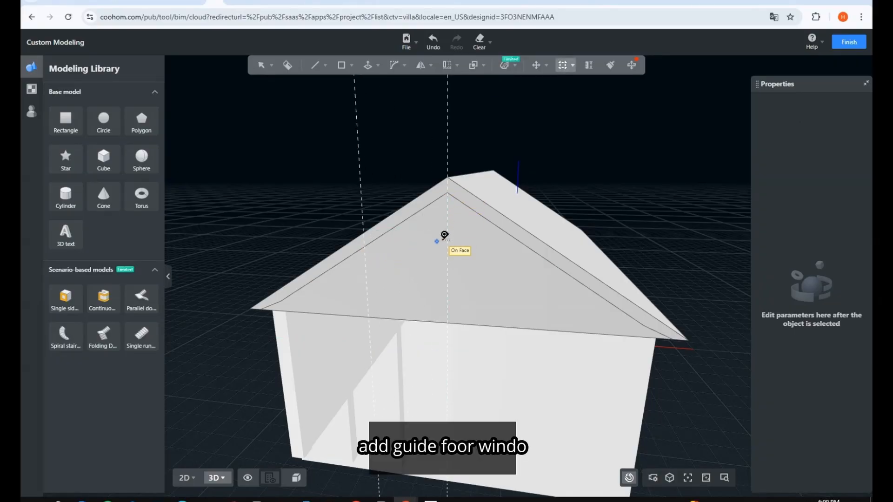
pyautogui.click(449, 241)
pyautogui.click(536, 247)
# Step: Add closely spaced parallel guides beside each vertical guide and just inside the gable triangle's edges for the window frame
pyautogui.click(451, 289)
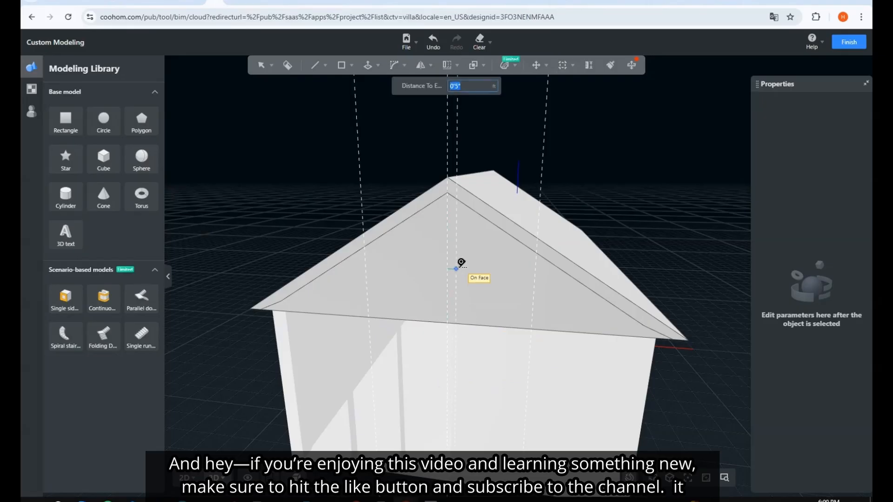
pyautogui.click(449, 264)
pyautogui.click(447, 262)
pyautogui.click(445, 263)
pyautogui.click(366, 273)
pyautogui.click(369, 274)
pyautogui.click(533, 295)
pyautogui.click(536, 296)
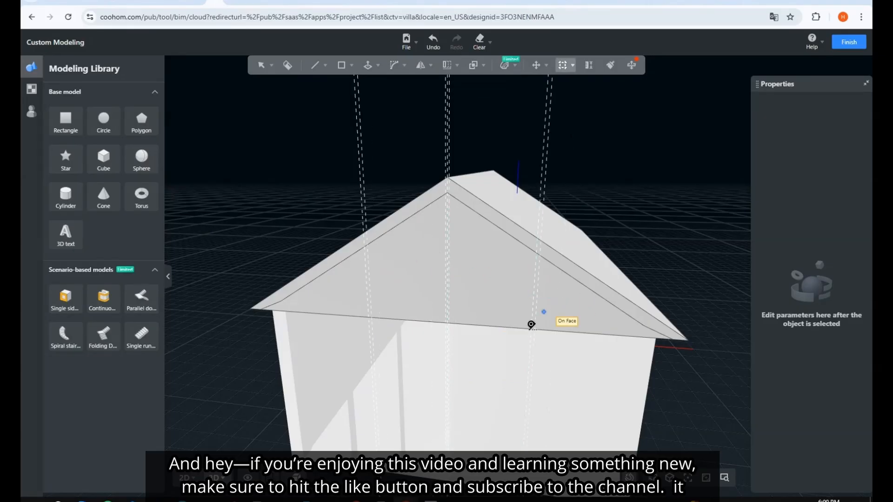
pyautogui.click(512, 328)
# Step: Trace the inner triangle of the gable window with lines along the guides
pyautogui.press('l')
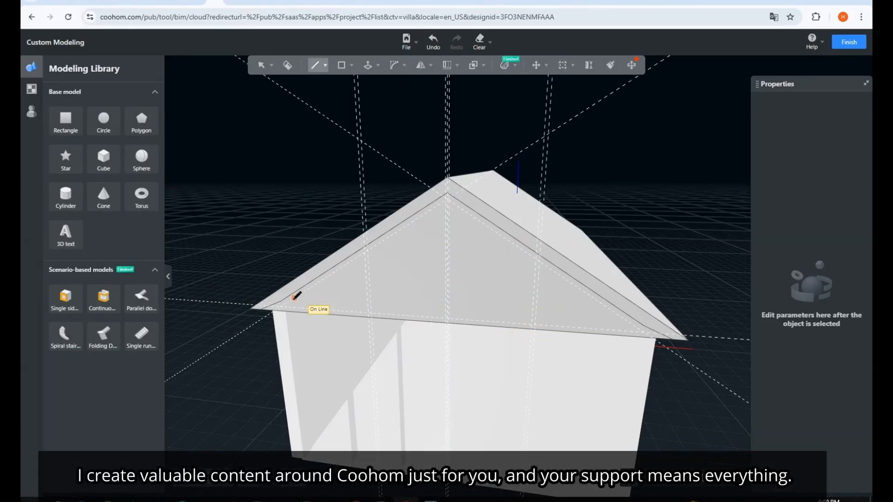
pyautogui.click(281, 307)
pyautogui.click(449, 198)
pyautogui.scroll(3, 409, 389)
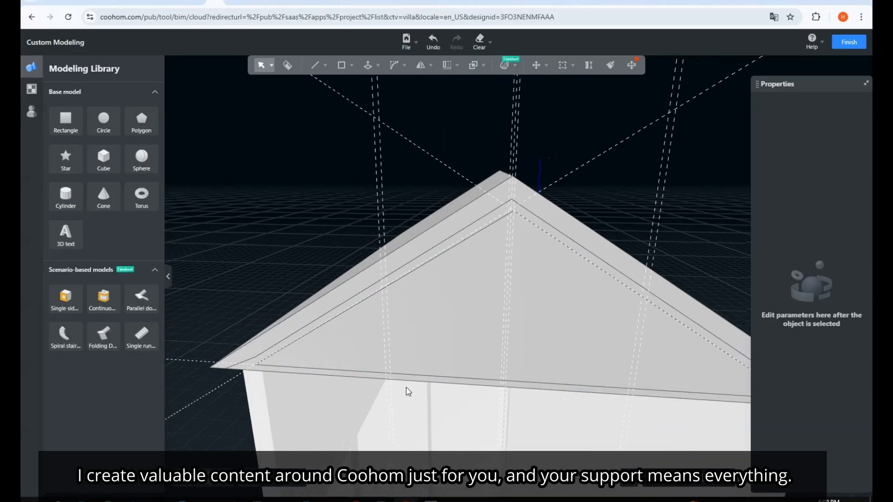
# Step: Draw the vertical mullion lines of the gable window along the guides, from the sloped edges down to the bottom edge
pyautogui.click(382, 294)
pyautogui.click(504, 392)
pyautogui.click(518, 214)
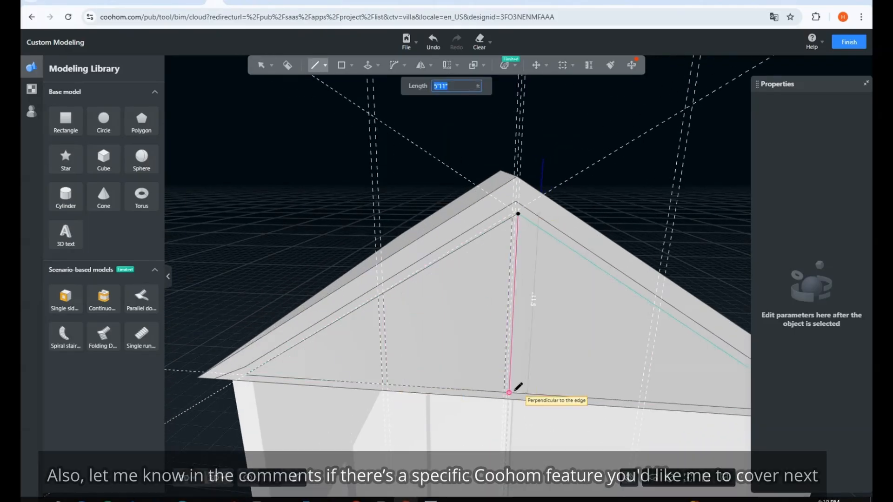
pyautogui.click(509, 393)
pyautogui.click(653, 304)
pyautogui.click(638, 403)
pyautogui.click(659, 308)
pyautogui.click(642, 404)
pyautogui.click(593, 371)
# Step: Push the roof's front end back, away from the gable face
pyautogui.scroll(-4, 596, 374)
pyautogui.moveTo(595, 374); pyautogui.dragTo(671, 284, button='middle')
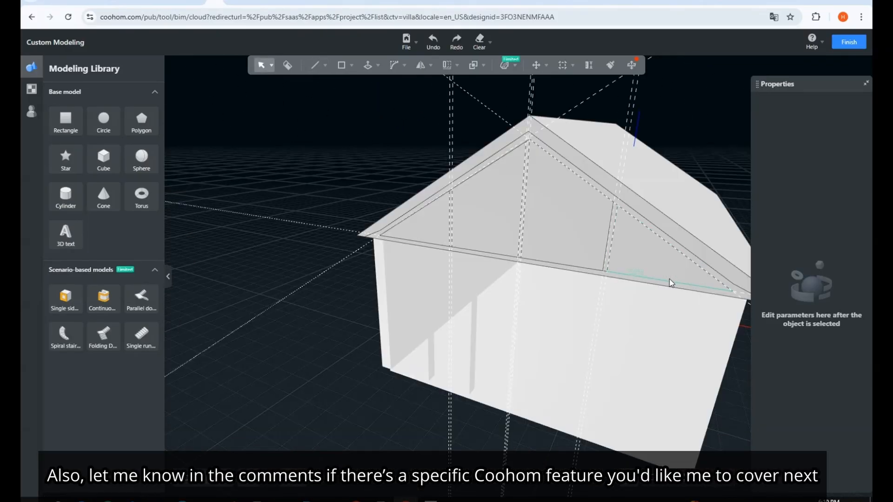
pyautogui.press('p')
pyautogui.click(618, 196)
pyautogui.click(545, 191)
pyautogui.press('Escape')
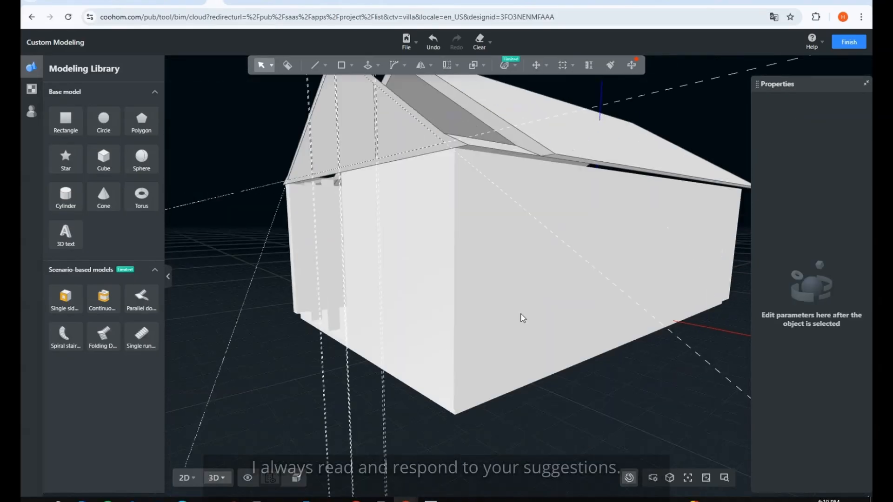
# Step: Clear all guide lines from the custom model
pyautogui.scroll(5, 454, 333)
pyautogui.click(479, 40)
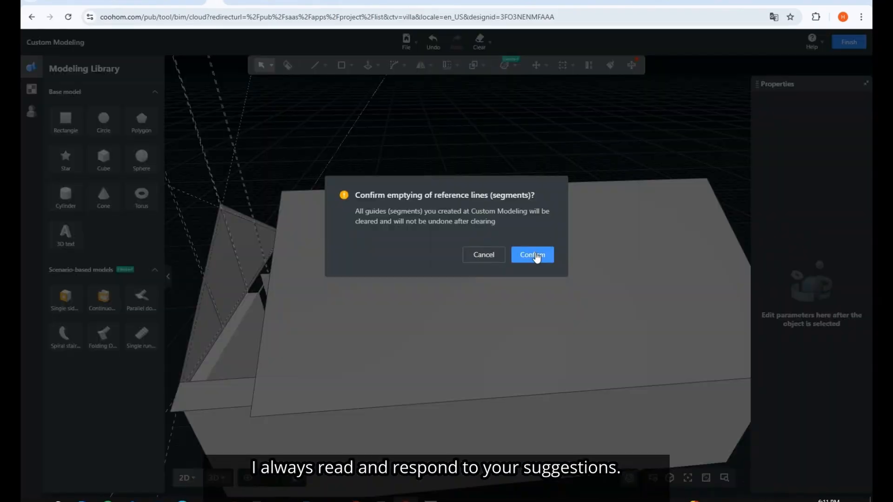
pyautogui.click(532, 256)
# Step: Extrude the vertical mullion strips of the gable window from the inside of the house
pyautogui.moveTo(266, 304); pyautogui.dragTo(305, 343, button='middle')
pyautogui.scroll(3, 208, 313)
pyautogui.press('p')
pyautogui.click(254, 329)
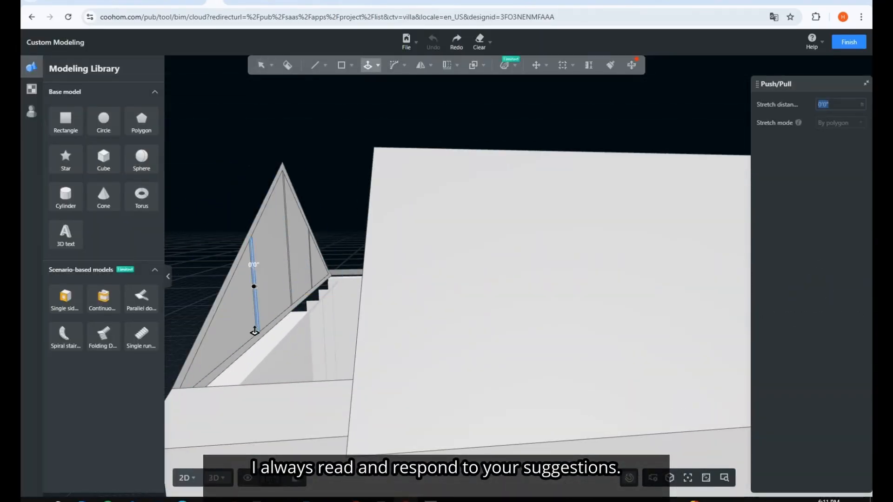
pyautogui.click(290, 289)
pyautogui.click(329, 310)
pyautogui.press('Escape')
# Step: Extrude the outer frame strips of the gable window along its sloped and bottom edges to give the frame thickness
pyautogui.moveTo(311, 282); pyautogui.dragTo(261, 346, button='middle')
pyautogui.press('p')
pyautogui.click(345, 134)
pyautogui.click(273, 373)
pyautogui.click(191, 415)
pyautogui.click(230, 420)
pyautogui.moveTo(229, 420); pyautogui.dragTo(521, 365, button='middle')
pyautogui.press('Escape')
pyautogui.scroll(-2, 529, 339)
pyautogui.press('Escape')
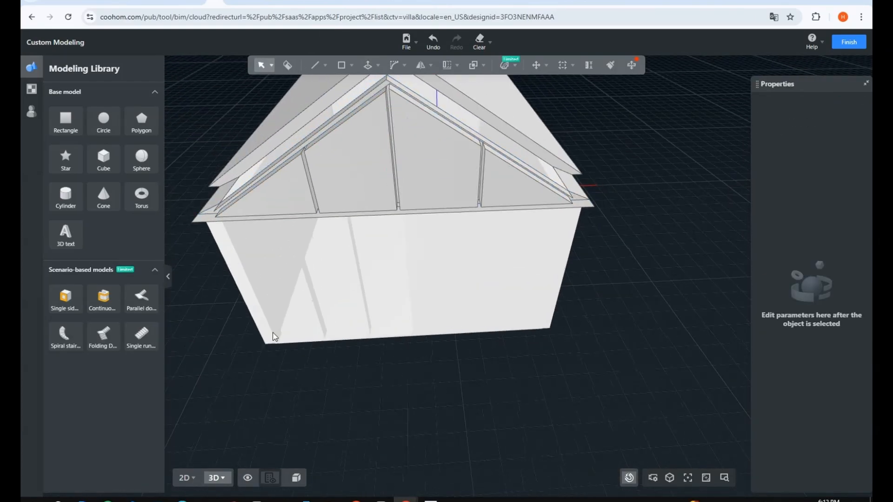
# Step: Draw closing lines at the eave corner of the gable window frame
pyautogui.moveTo(273, 335); pyautogui.dragTo(528, 253, button='middle')
pyautogui.scroll(3, 528, 253)
pyautogui.click(628, 316)
pyautogui.moveTo(620, 351); pyautogui.dragTo(519, 326, button='middle')
pyautogui.press('l')
pyautogui.click(347, 140)
pyautogui.moveTo(199, 323); pyautogui.dragTo(341, 337, button='middle')
pyautogui.click(374, 394)
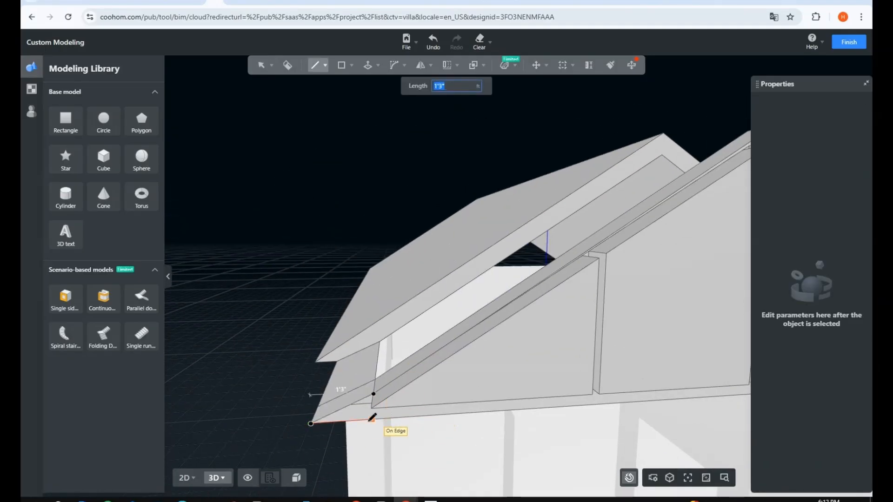
pyautogui.moveTo(375, 414); pyautogui.dragTo(469, 353, button='middle')
pyautogui.press('Escape')
# Step: Select the four gable window panes and move them together about 4 in through the frame's depth
pyautogui.click(546, 321)
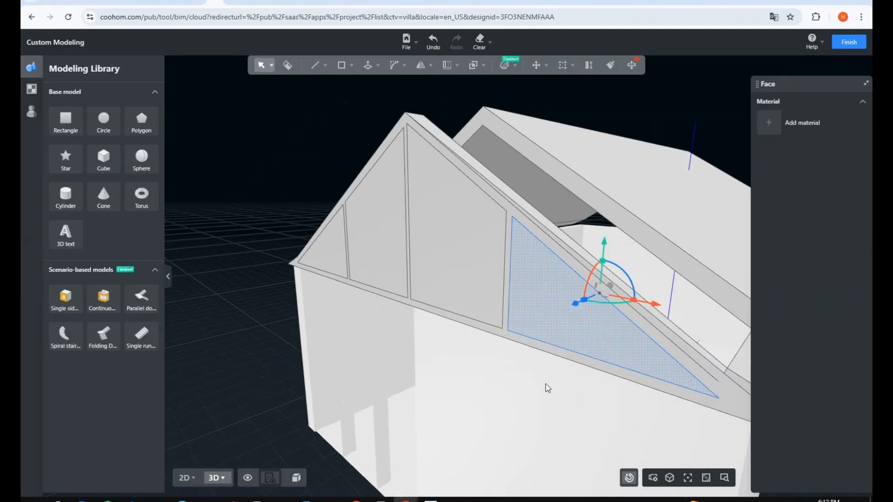
pyautogui.moveTo(546, 389); pyautogui.dragTo(581, 321, button='middle')
pyautogui.press('p')
pyautogui.click(556, 299)
pyautogui.keyDown('shift'); pyautogui.click(504, 211); pyautogui.keyUp('shift')
pyautogui.press('Escape')
pyautogui.moveTo(465, 182); pyautogui.dragTo(473, 181)
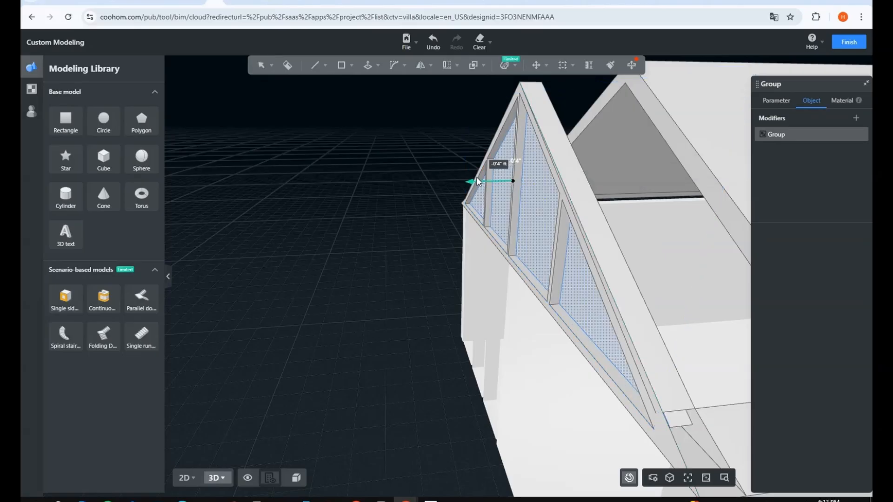
pyautogui.click(372, 381)
# Step: Select the entire front gable window and copy it to the rear gable of the house
pyautogui.moveTo(372, 381); pyautogui.dragTo(696, 395, button='middle')
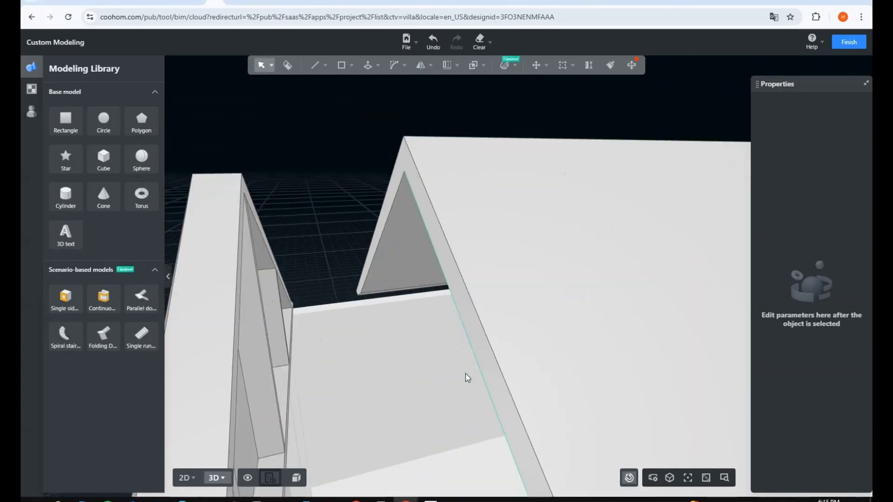
pyautogui.moveTo(466, 376); pyautogui.dragTo(479, 390, button='middle')
pyautogui.moveTo(265, 106); pyautogui.dragTo(374, 344)
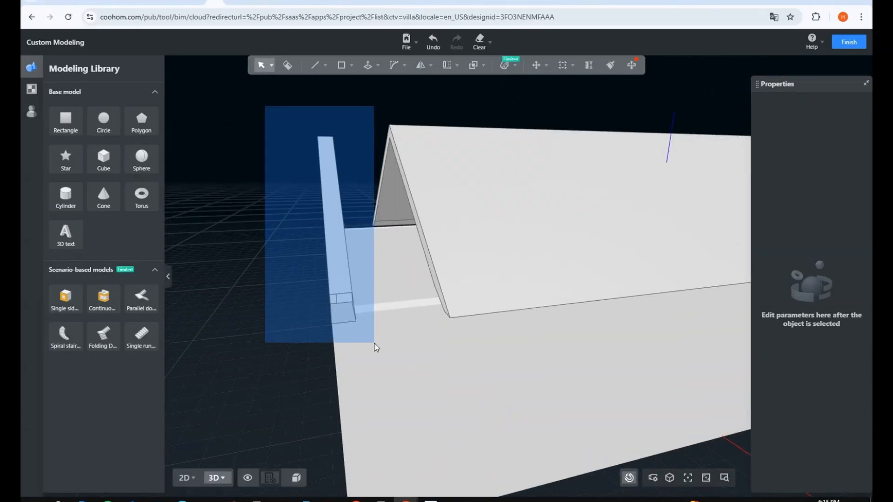
pyautogui.moveTo(374, 345); pyautogui.dragTo(475, 344, button='middle')
pyautogui.click(473, 206)
pyautogui.moveTo(515, 279); pyautogui.dragTo(242, 274, button='middle')
pyautogui.press('m')
pyautogui.click(202, 245)
pyautogui.press('ctrl')
pyautogui.moveTo(630, 225); pyautogui.dragTo(541, 298, button='middle')
pyautogui.scroll(4, 540, 302)
pyautogui.click(541, 305)
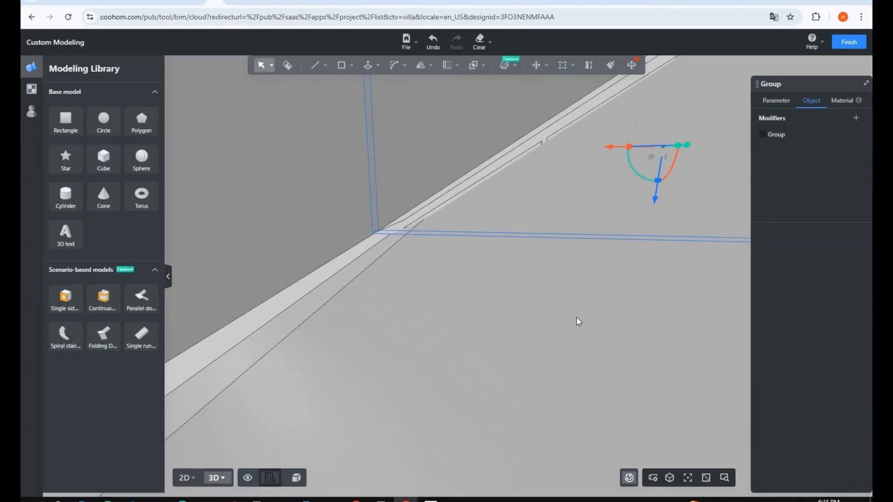
# Step: Extend the roof's front end forward about 3'11" over the gable window
pyautogui.scroll(-5, 383, 364)
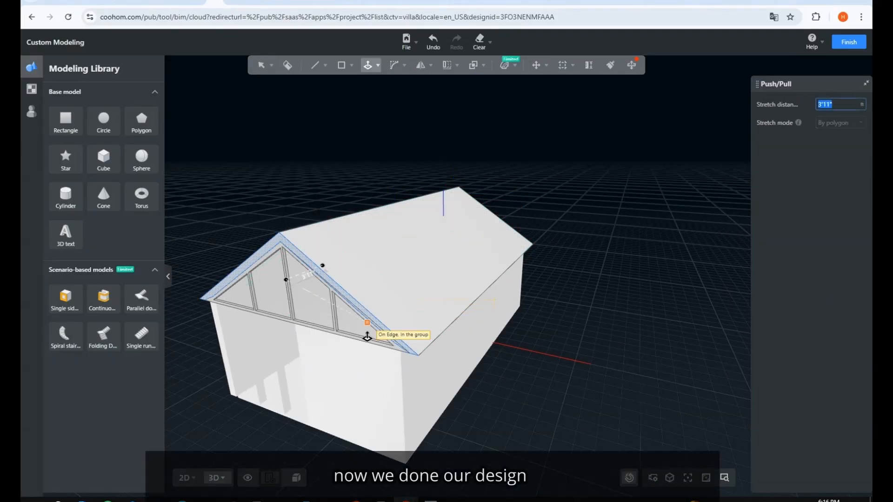
pyautogui.press('Escape')
pyautogui.press('p')
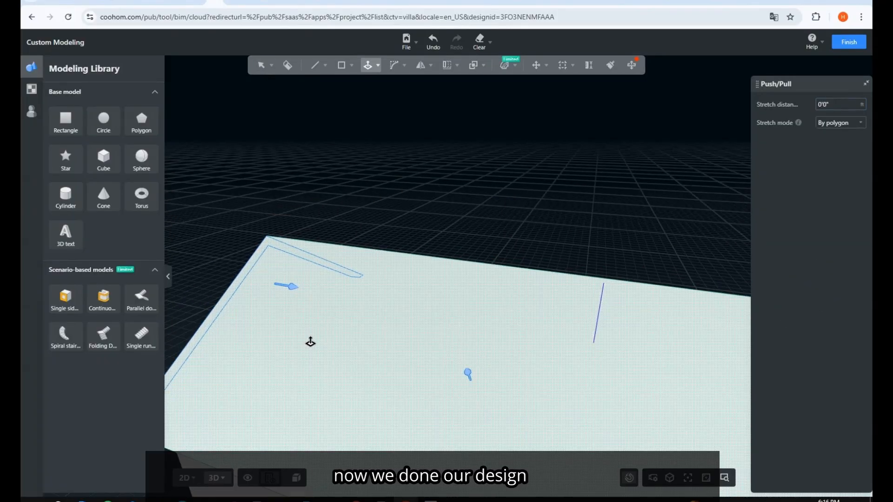
pyautogui.click(684, 389)
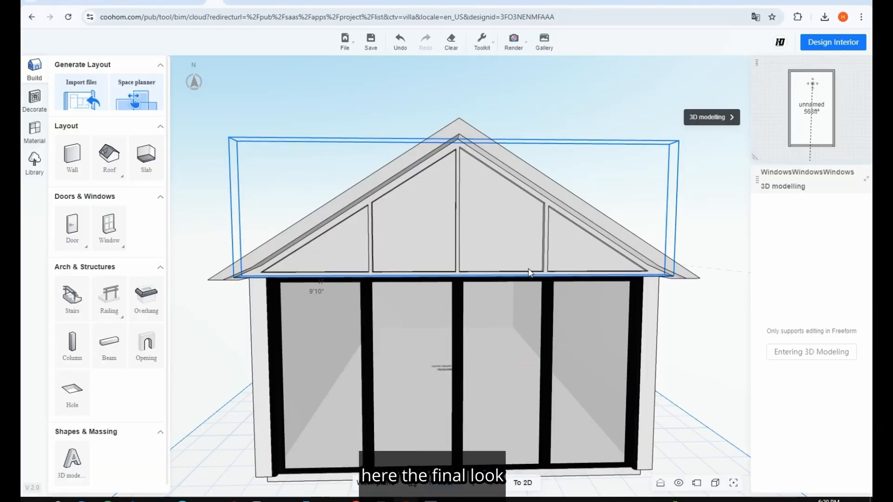
# Step: Review the front of the finished house with its custom gable window and French windows
pyautogui.click(703, 369)
pyautogui.click(469, 367)
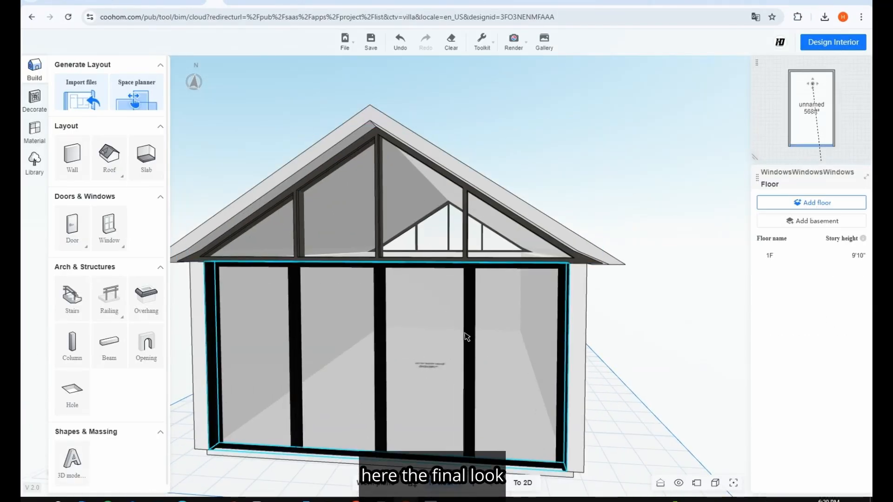
# Step: In SketchUp, offset the front gable triangle inward for the window frame and place paired vertical guides for three mullions
pyautogui.moveTo(779, 208)
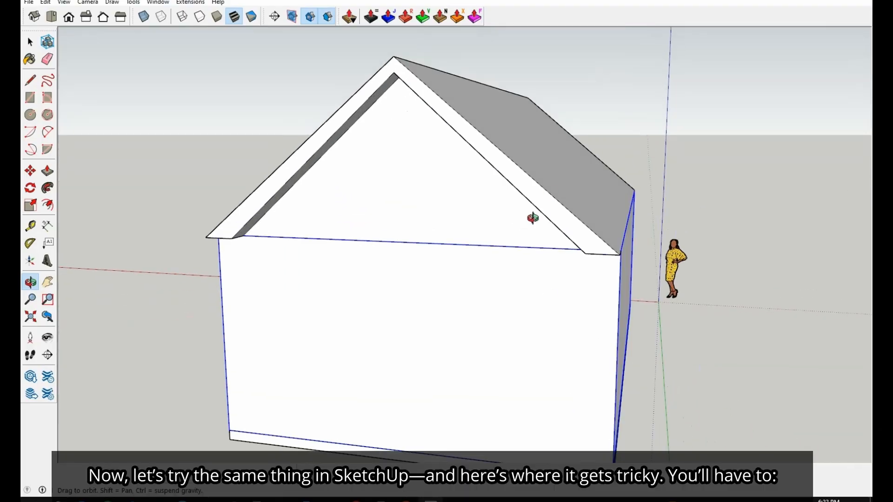
pyautogui.click(412, 208)
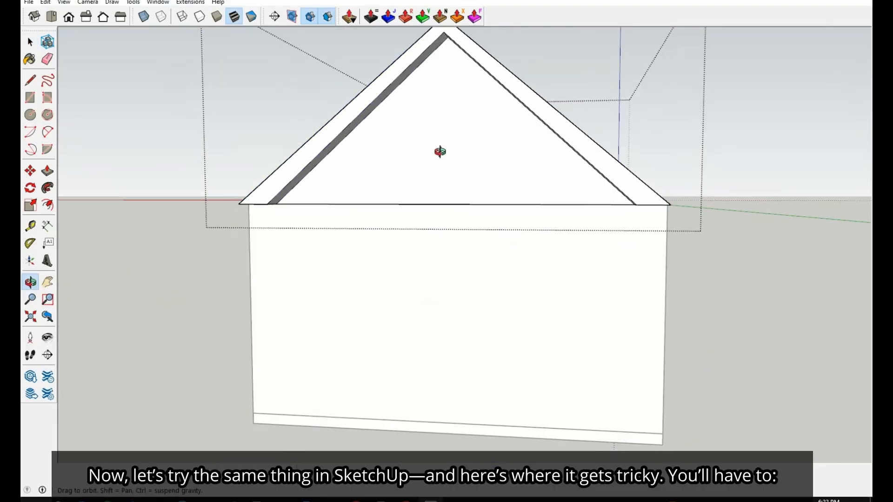
pyautogui.click(441, 149)
pyautogui.press('f')
pyautogui.click(410, 73)
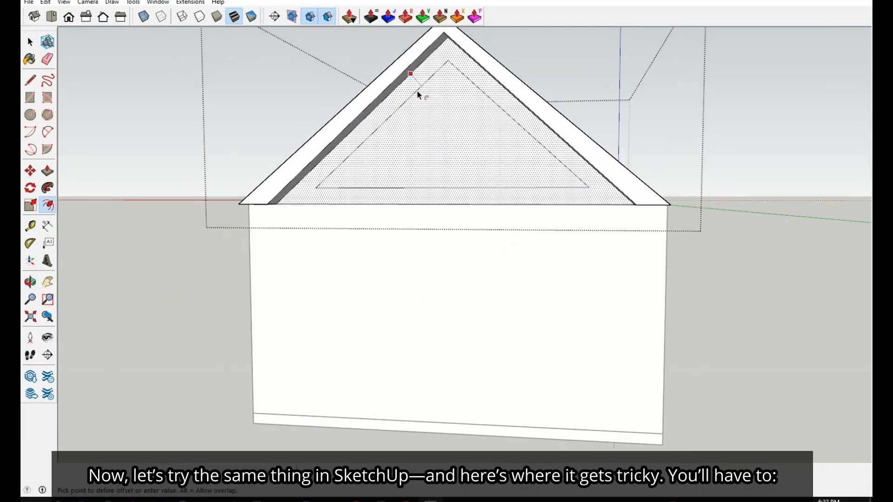
pyautogui.click(417, 91)
pyautogui.press('t')
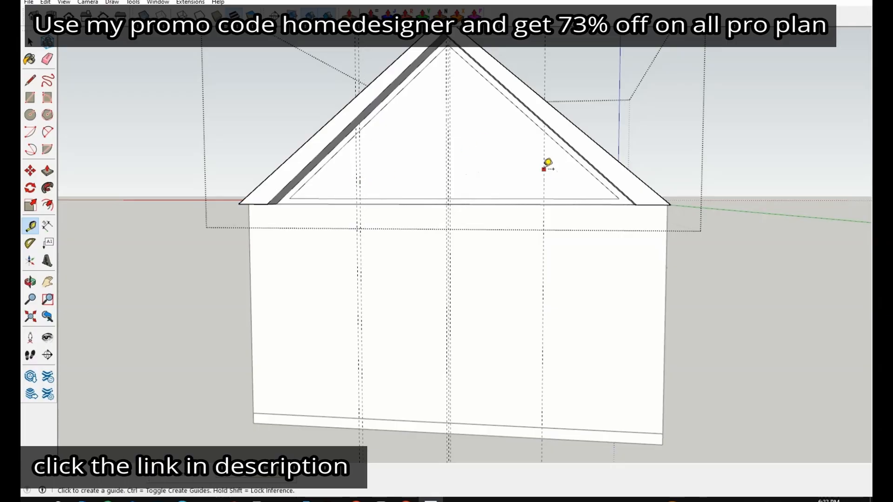
# Step: Scale the roof outward past the house's right side wall to form an eave overhang
pyautogui.moveTo(739, 316); pyautogui.dragTo(651, 260, button='middle')
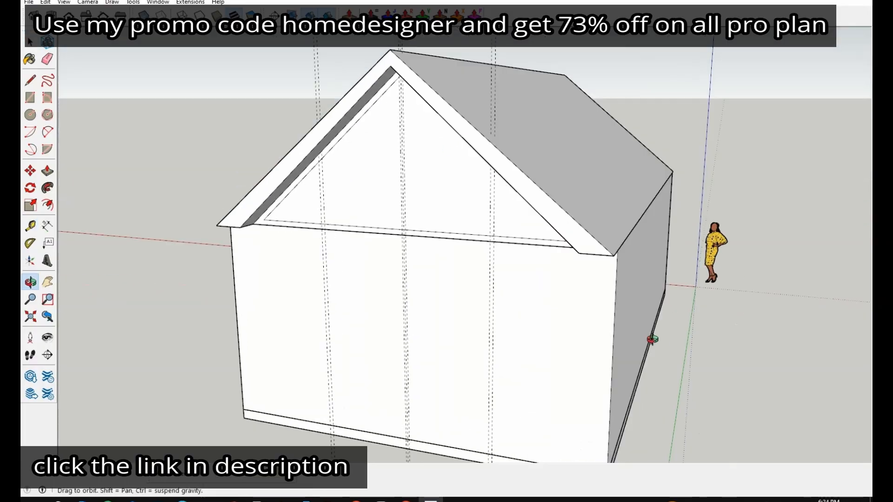
pyautogui.press('space')
pyautogui.click(570, 206)
pyautogui.press('s')
pyautogui.moveTo(660, 133); pyautogui.dragTo(674, 133)
pyautogui.click(204, 301)
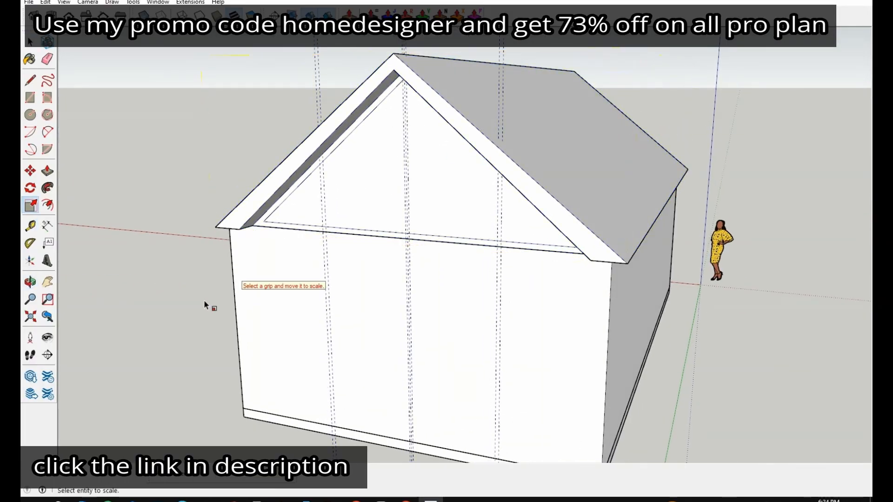
# Step: Scale the roof outward past the house's left side wall to form the matching eave overhang
pyautogui.moveTo(204, 301); pyautogui.dragTo(339, 330, button='middle')
pyautogui.press('space')
pyautogui.click(356, 202)
pyautogui.press('s')
pyautogui.moveTo(332, 122); pyautogui.dragTo(321, 122)
pyautogui.click(305, 140)
pyautogui.press('space')
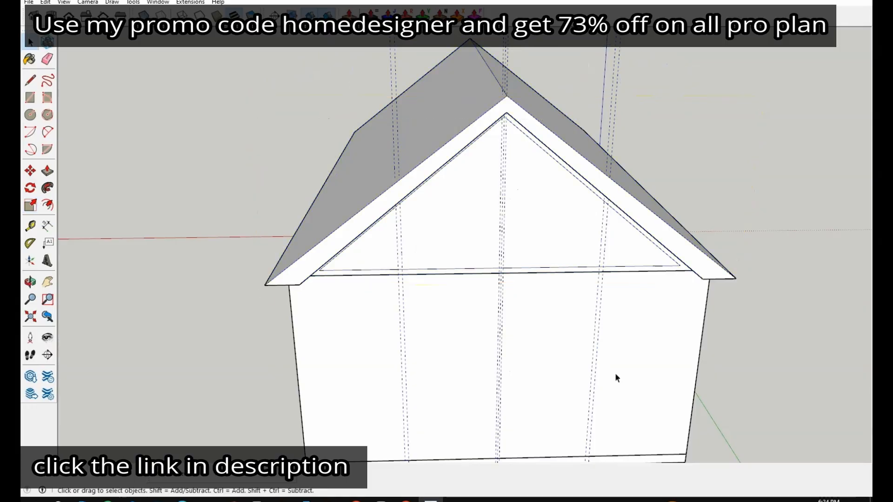
# Step: Inside the roof group, draw the vertical edges of three mullions along the guides on the front gable face
pyautogui.moveTo(615, 376); pyautogui.dragTo(683, 279, button='middle')
pyautogui.doubleClick(537, 214)
pyautogui.click(537, 217)
pyautogui.press('q')
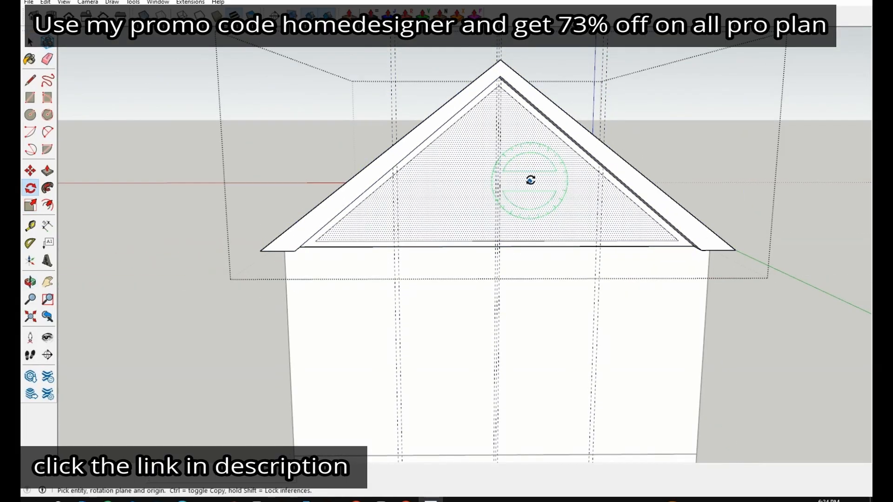
pyautogui.press('z')
pyautogui.moveTo(540, 187); pyautogui.dragTo(541, 60)
pyautogui.scroll(-2, 515, 159)
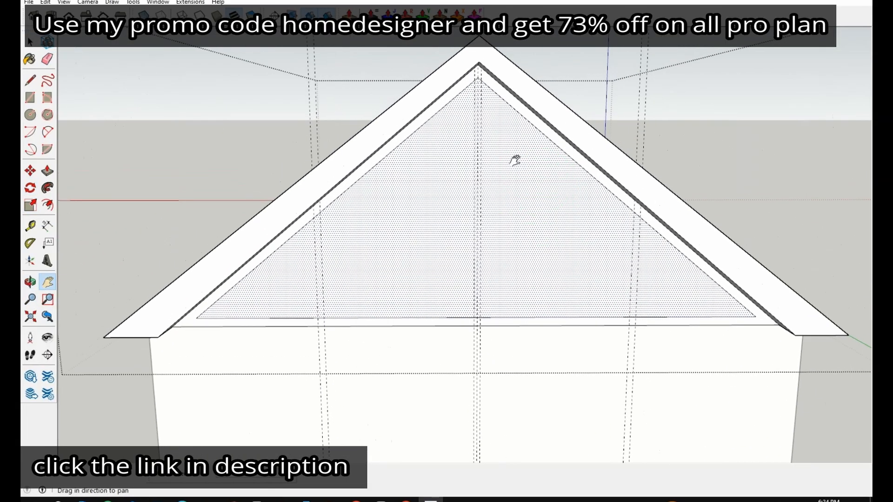
pyautogui.press('l')
pyautogui.click(314, 218)
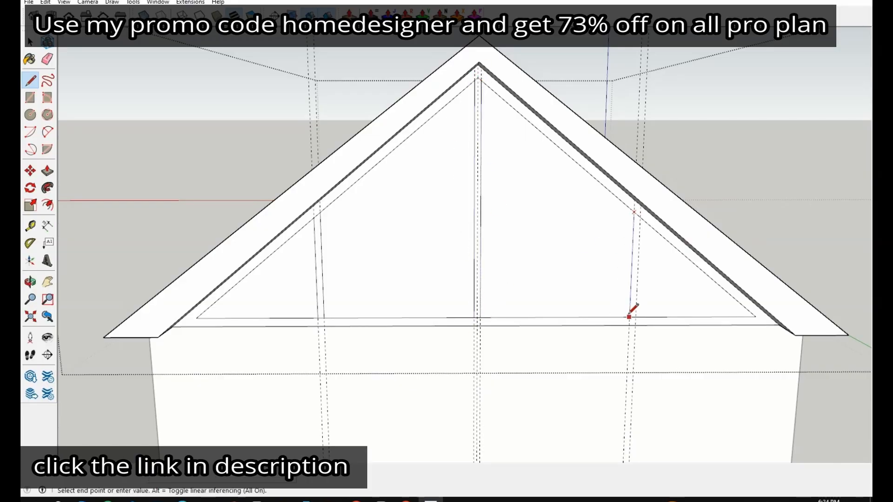
# Step: Push the roof's front end back behind the gable face so the gable window stands clear of it
pyautogui.moveTo(521, 219); pyautogui.dragTo(628, 253, button='middle')
pyautogui.press('space')
pyautogui.click(599, 230)
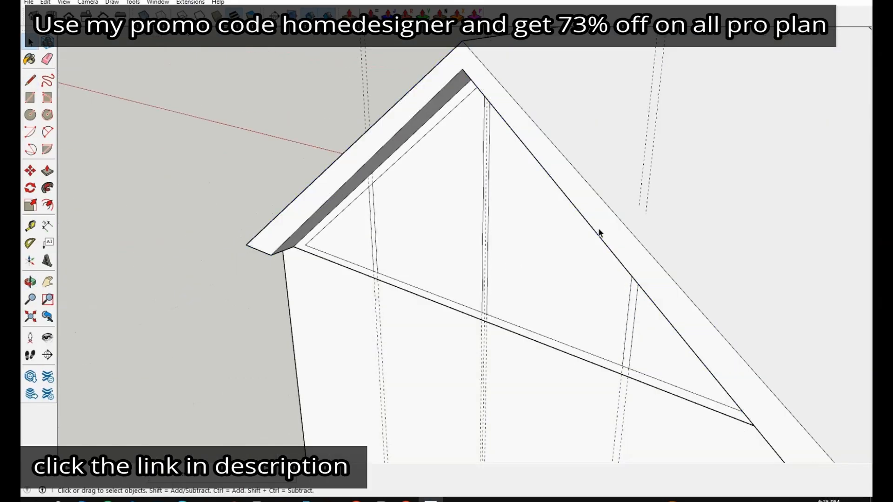
pyautogui.doubleClick(601, 230)
pyautogui.press('p')
pyautogui.click(603, 230)
pyautogui.click(651, 175)
pyautogui.press('space')
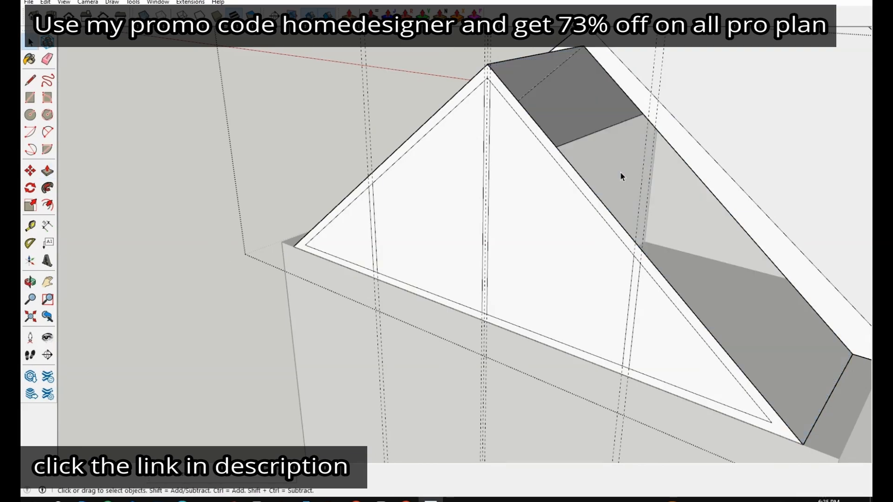
pyautogui.press('Delete')
# Step: Push/pull the three mullions of the gable window to equal depth, working from its inner side
pyautogui.moveTo(604, 160); pyautogui.dragTo(415, 168, button='middle')
pyautogui.press('p')
pyautogui.click(107, 311)
pyautogui.doubleClick(145, 252)
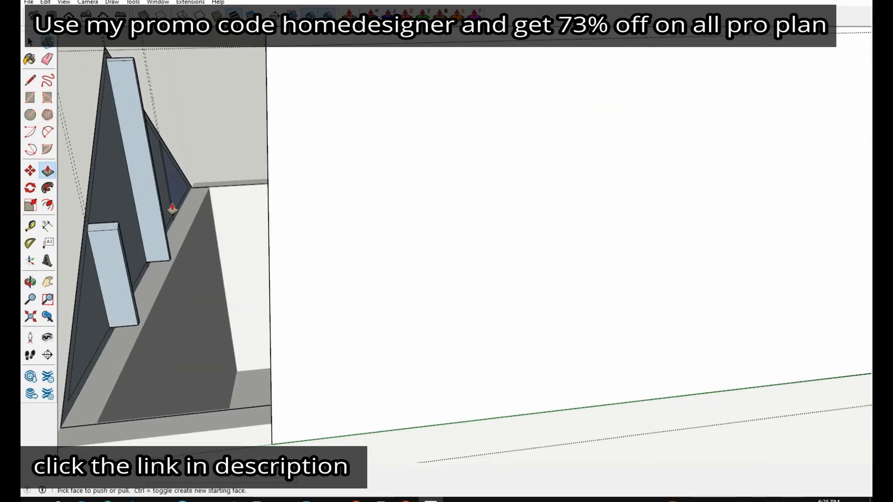
pyautogui.doubleClick(173, 205)
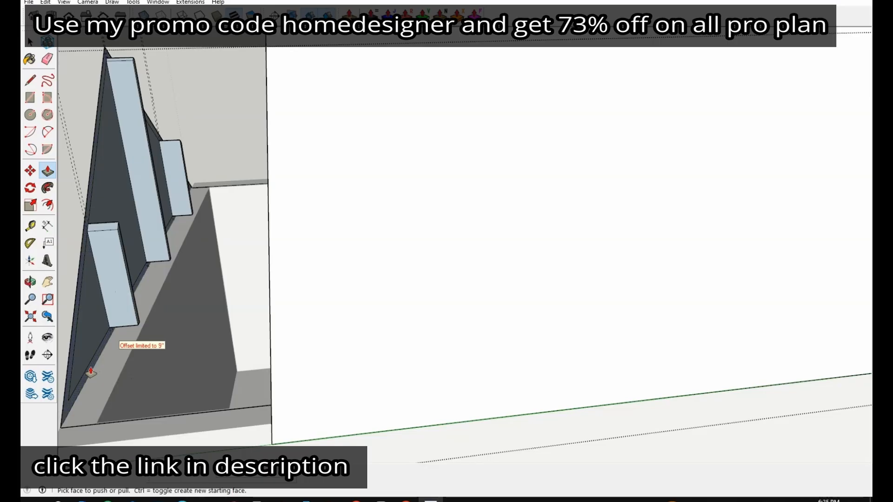
# Step: Try to move the gable window's inner faces through the frame's depth, and undo the move
pyautogui.moveTo(96, 364); pyautogui.dragTo(684, 329, button='middle')
pyautogui.press('l')
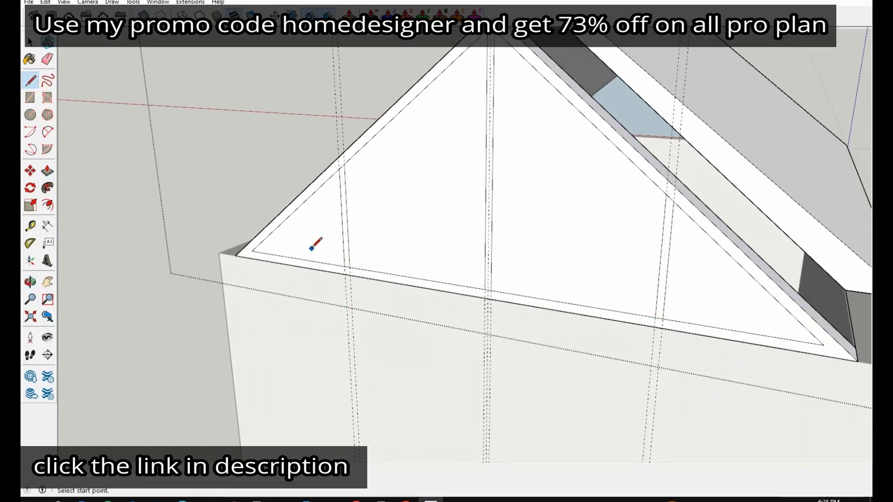
pyautogui.press('space')
pyautogui.click(726, 306)
pyautogui.moveTo(726, 306); pyautogui.dragTo(205, 425, button='middle')
pyautogui.press('m')
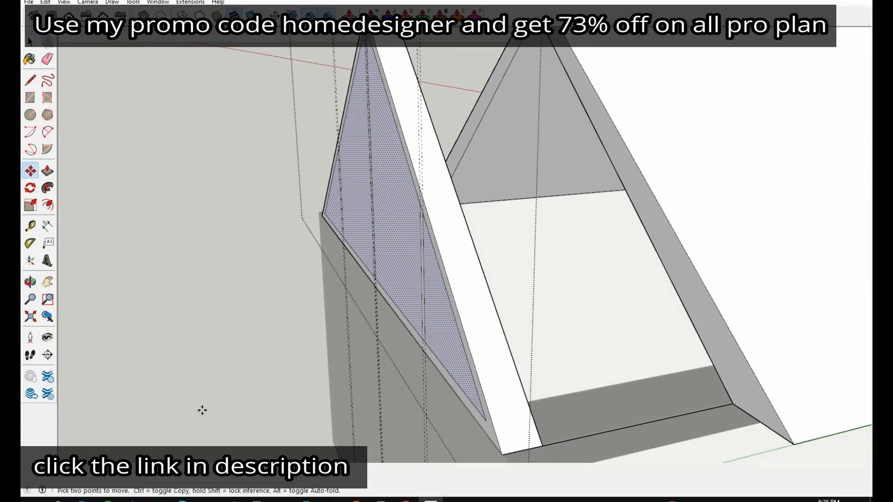
pyautogui.click(499, 229)
pyautogui.press('Escape')
pyautogui.click(488, 204)
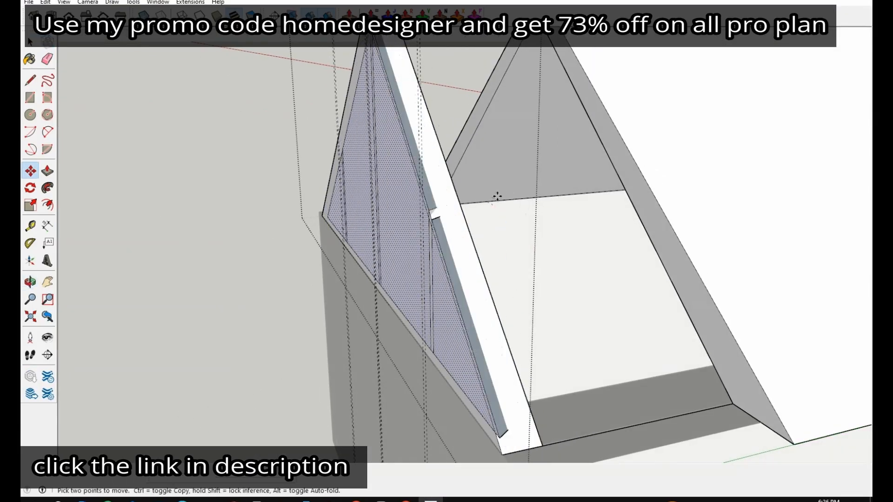
pyautogui.click(494, 233)
pyautogui.hotkey('ctrl', 'z')
# Step: Group the gable window's panes and set the group back within the frame's depth
pyautogui.moveTo(494, 235); pyautogui.dragTo(217, 256, button='middle')
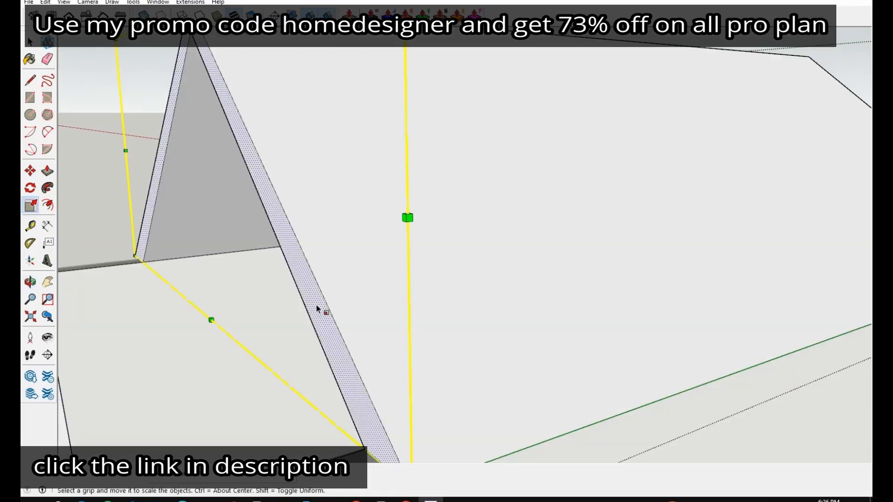
pyautogui.press('space')
pyautogui.click(418, 241)
pyautogui.press('z')
pyautogui.scroll(-5, 418, 242)
pyautogui.press('space')
pyautogui.click(179, 263)
pyautogui.press('s')
pyautogui.press('space')
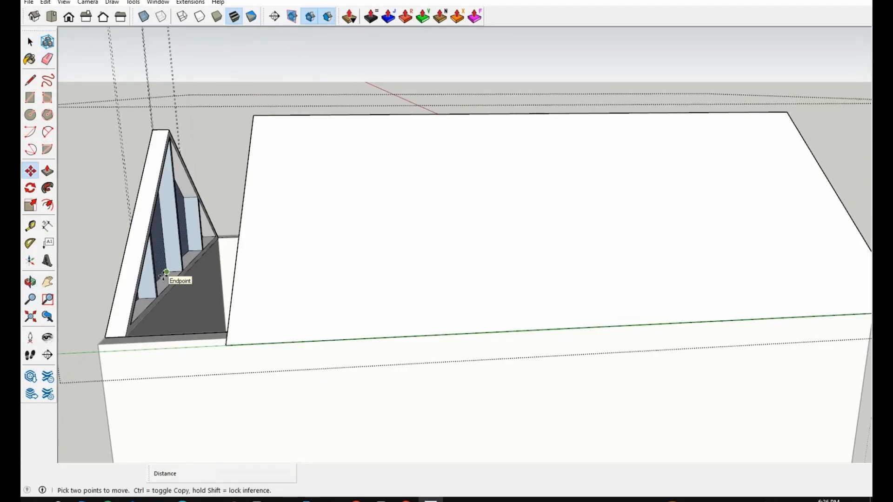
pyautogui.rightClick(154, 250)
pyautogui.click(172, 340)
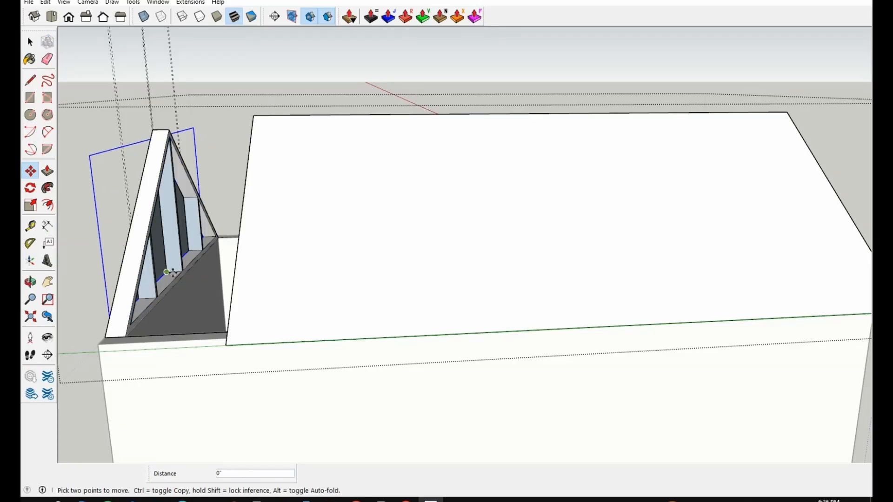
pyautogui.moveTo(172, 272); pyautogui.dragTo(439, 275, button='middle')
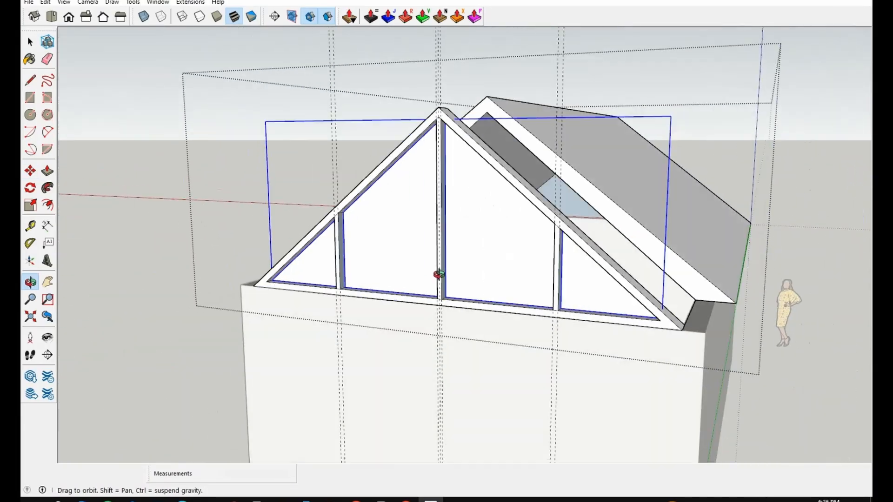
pyautogui.press('m')
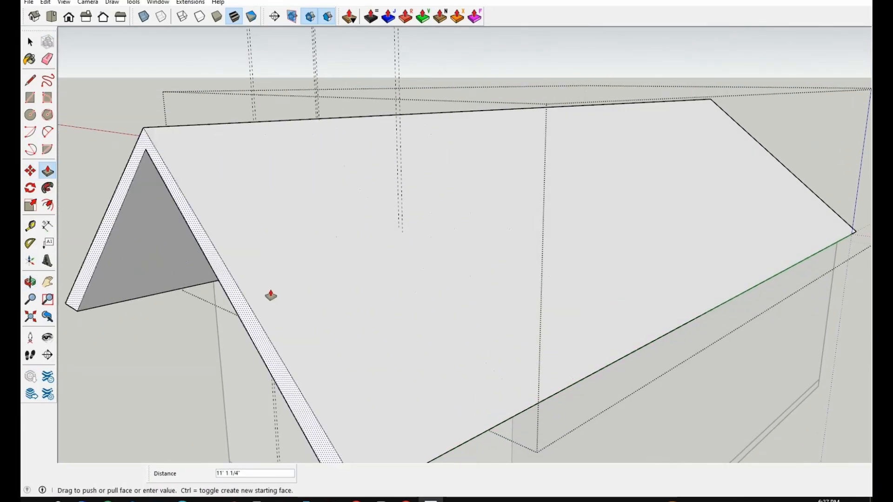
# Step: Try to extend the roof's front end forward over the gable window, entering 1'
pyautogui.click(403, 305)
pyautogui.click(423, 301)
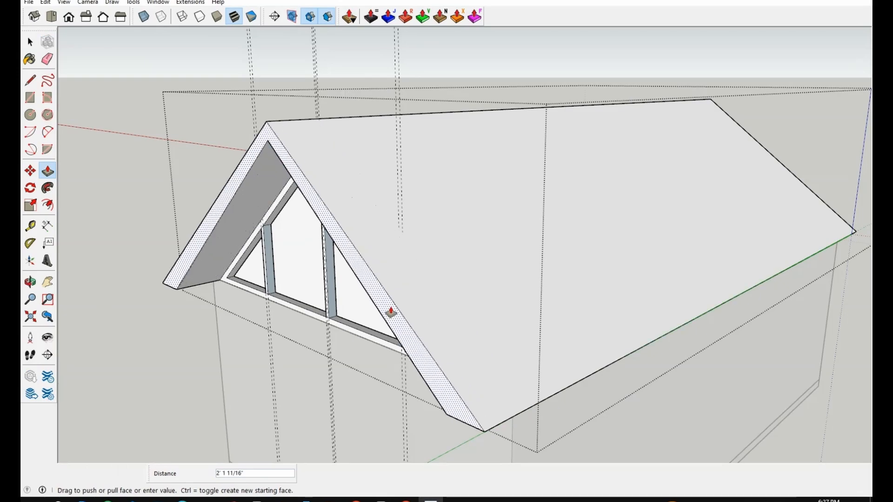
pyautogui.write("1'")
pyautogui.press('Return')
# Step: Try to select the gable window's frame from the front, and undo the forward roof extension
pyautogui.press('space')
pyautogui.click(163, 328)
pyautogui.moveTo(163, 329); pyautogui.dragTo(382, 278, button='middle')
pyautogui.press('s')
pyautogui.click(515, 215)
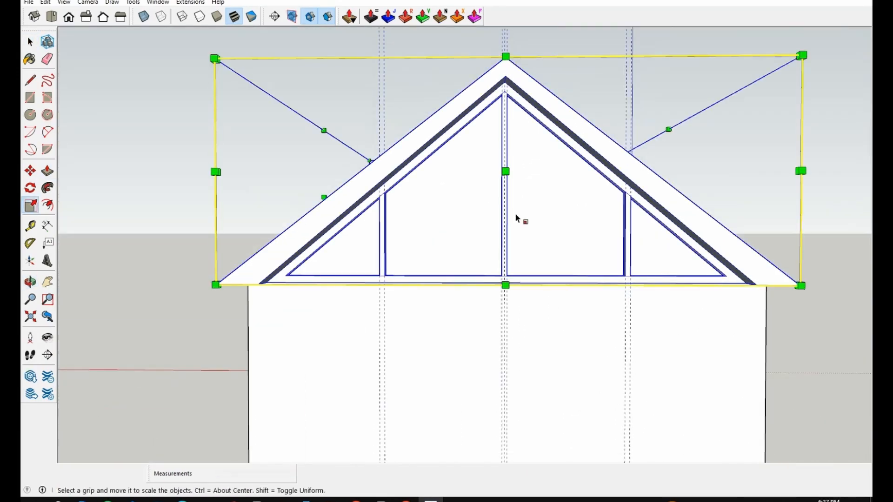
pyautogui.click(517, 214)
pyautogui.press('space')
pyautogui.doubleClick(510, 214)
pyautogui.click(504, 213)
pyautogui.keyDown('shift'); pyautogui.doubleClick(395, 180); pyautogui.keyUp('shift')
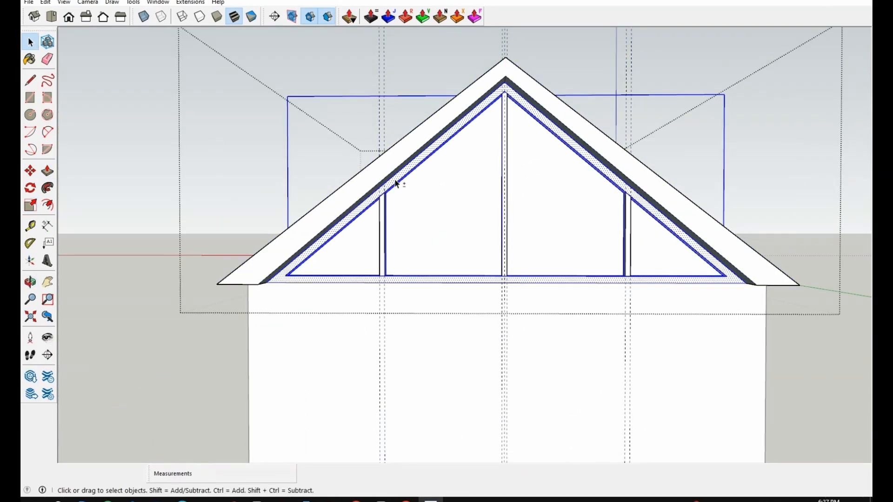
pyautogui.keyDown('shift'); pyautogui.click(394, 181); pyautogui.keyUp('shift')
pyautogui.hotkey('ctrl', 'z')
pyautogui.hotkey('ctrl', 'z')
pyautogui.hotkey('ctrl', 'z')
# Step: Select the complete front gable window with its frame, mullions and panes, and make it a group
pyautogui.moveTo(767, 280); pyautogui.dragTo(334, 372, button='middle')
pyautogui.scroll(-4, 493, 330)
pyautogui.press('space')
pyautogui.moveTo(422, 126); pyautogui.dragTo(497, 350)
pyautogui.rightClick(467, 314)
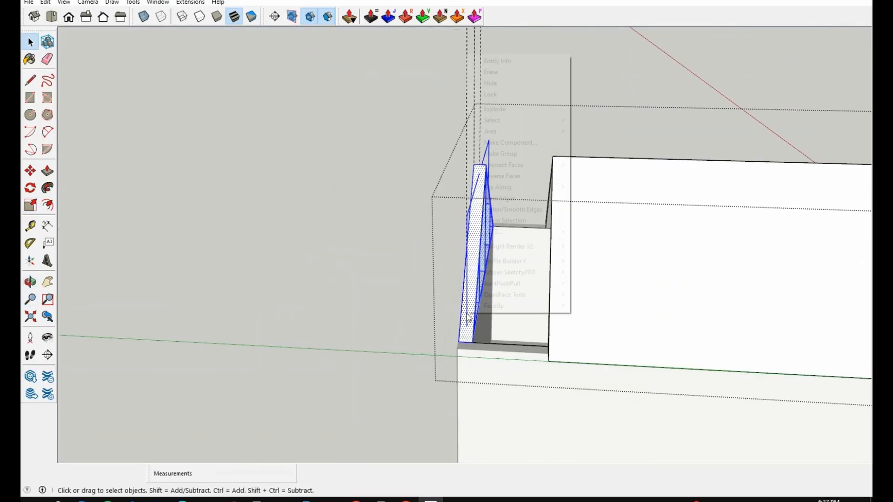
pyautogui.press('Escape')
pyautogui.press('s')
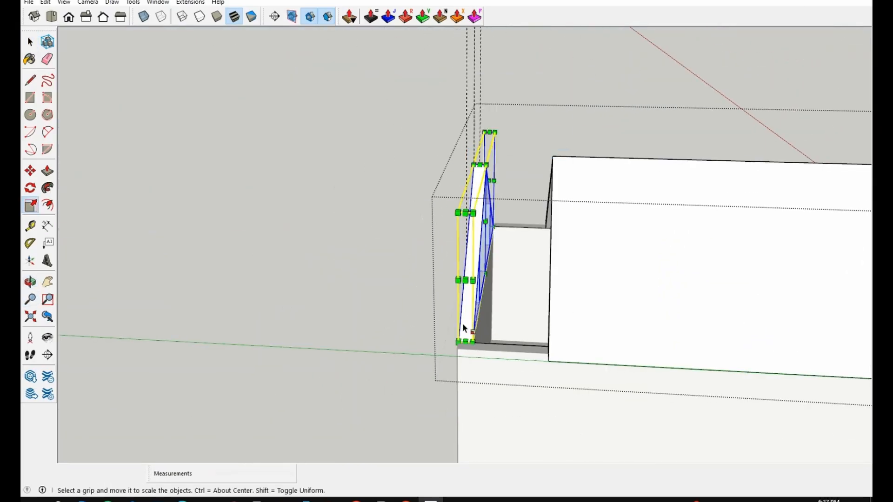
# Step: Try to move the front gable window group to the rear gable of the house
pyautogui.press('m')
pyautogui.moveTo(463, 328); pyautogui.dragTo(451, 238, button='middle')
pyautogui.scroll(-5, 594, 351)
pyautogui.click(504, 236)
pyautogui.click(541, 233)
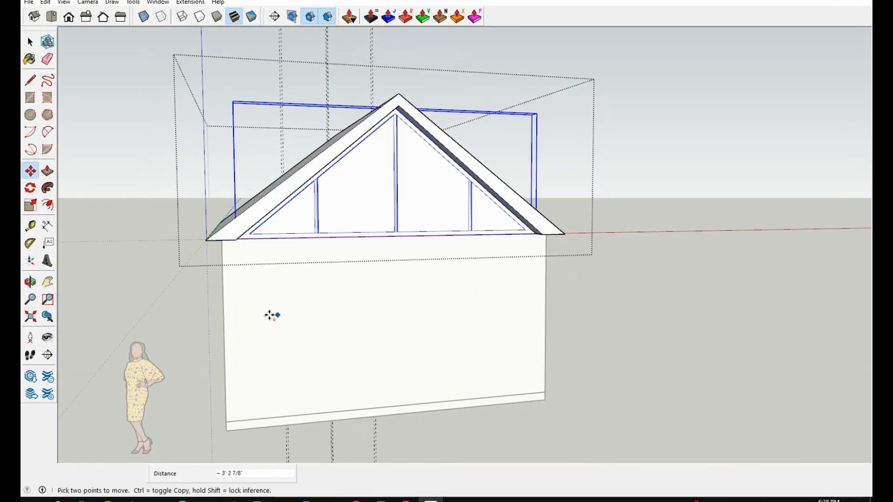
pyautogui.hotkey('ctrl', 't')
pyautogui.moveTo(266, 279); pyautogui.dragTo(739, 284, button='middle')
pyautogui.press('s')
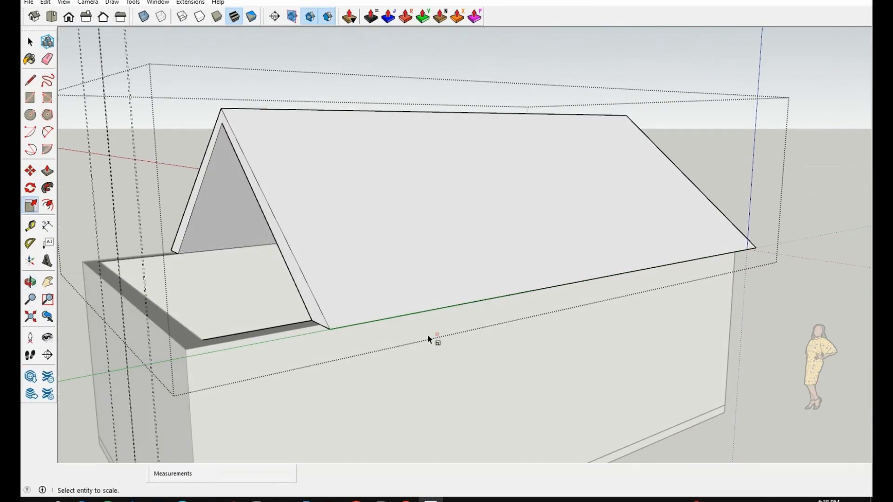
# Step: Copy the front gable window group to the rear of the house and fit it into the rear gable
pyautogui.click(180, 345)
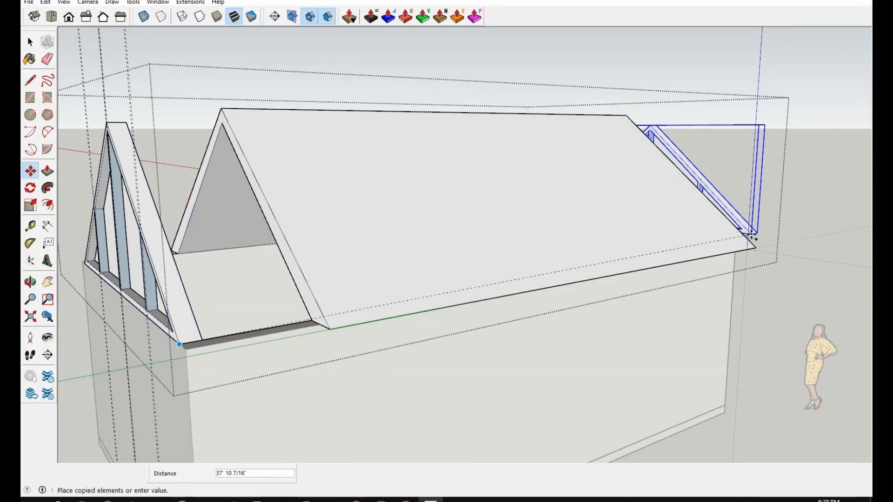
pyautogui.click(753, 238)
pyautogui.moveTo(753, 238); pyautogui.dragTo(177, 228, button='middle')
pyautogui.moveTo(674, 307); pyautogui.dragTo(603, 250, button='middle')
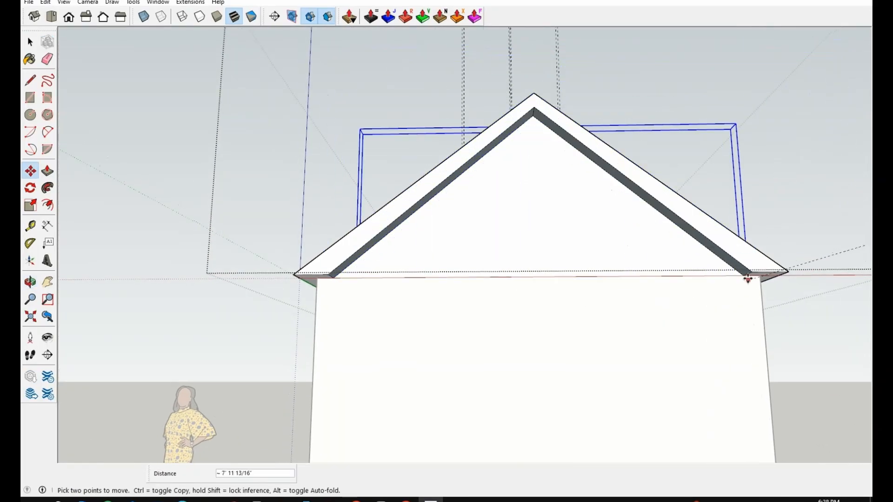
pyautogui.click(747, 278)
# Step: Delete the solid gable face covering the copied window at the rear of the house
pyautogui.moveTo(740, 326); pyautogui.dragTo(723, 352, button='middle')
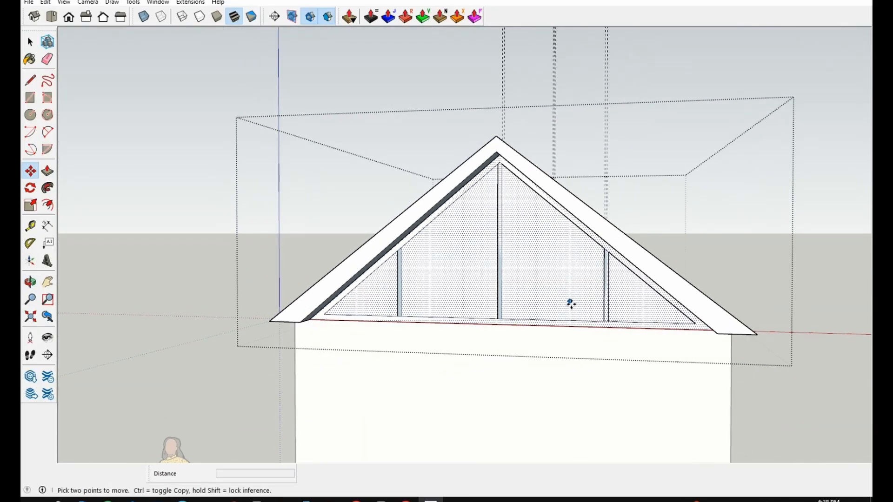
pyautogui.press('space')
pyautogui.click(566, 281)
pyautogui.press('Delete')
# Step: Open the rear window's nested pane group, select its four panes and reverse their faces
pyautogui.doubleClick(540, 292)
pyautogui.doubleClick(536, 286)
pyautogui.doubleClick(535, 285)
pyautogui.keyDown('shift'); pyautogui.click(444, 287); pyautogui.keyUp('shift')
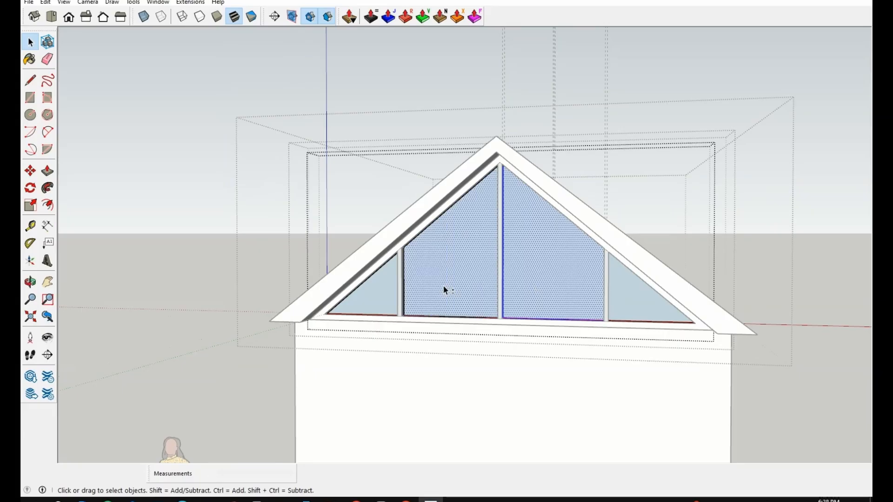
pyautogui.keyDown('shift'); pyautogui.click(379, 298); pyautogui.keyUp('shift')
pyautogui.keyDown('shift'); pyautogui.click(635, 298); pyautogui.keyUp('shift')
pyautogui.rightClick(545, 292)
pyautogui.click(578, 165)
pyautogui.doubleClick(777, 305)
# Step: Draw a rectangle on the front wall below the gable, inset from both side edges, and push it inward through the wall
pyautogui.moveTo(777, 304); pyautogui.dragTo(395, 265, button='middle')
pyautogui.moveTo(763, 323); pyautogui.dragTo(725, 326, button='middle')
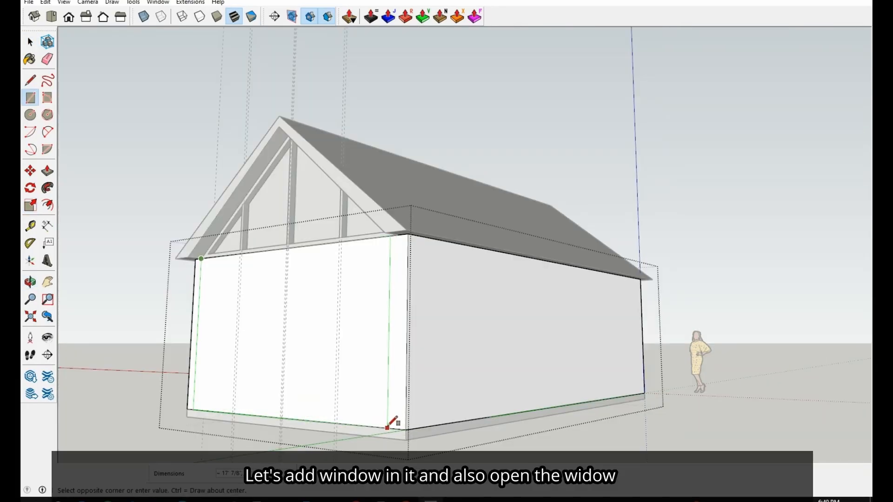
pyautogui.click(395, 429)
pyautogui.press('p')
pyautogui.click(377, 405)
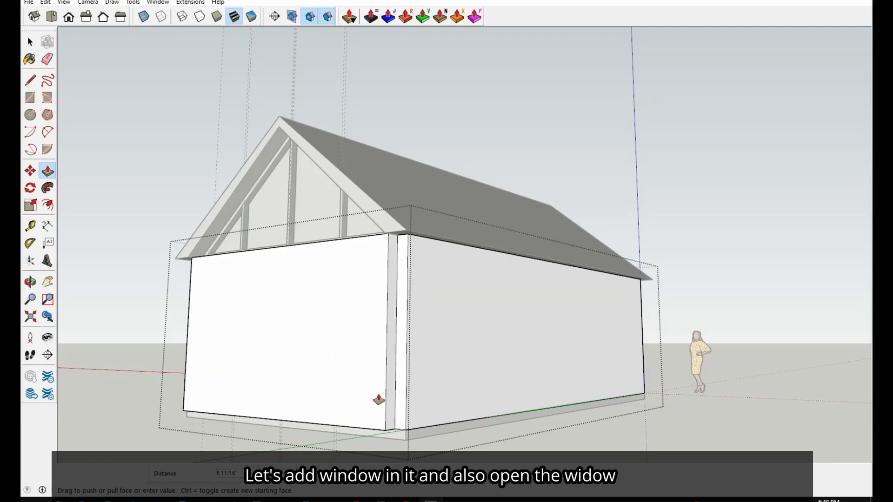
pyautogui.click(424, 358)
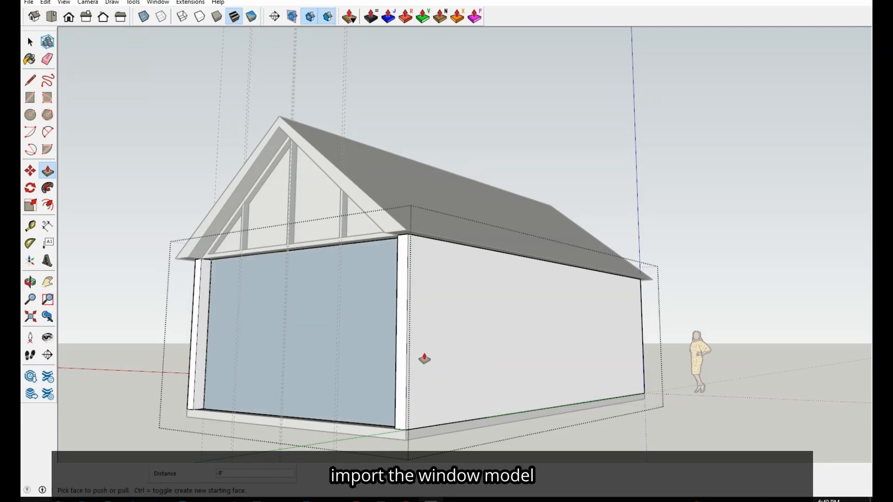
# Step: Delete the recessed face in the front wall to leave an open window hole
pyautogui.press('space')
pyautogui.click(344, 377)
pyautogui.press('Delete')
# Step: Import the four-pane window model and place it beside the sill at a lower corner of the front opening
pyautogui.moveTo(299, 411); pyautogui.dragTo(608, 393, button='middle')
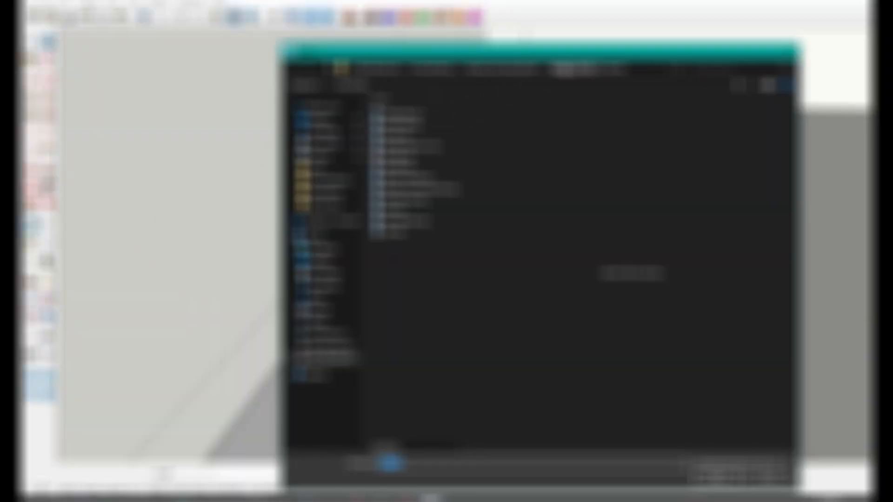
pyautogui.click(574, 70)
pyautogui.doubleClick(404, 156)
pyautogui.click(419, 188)
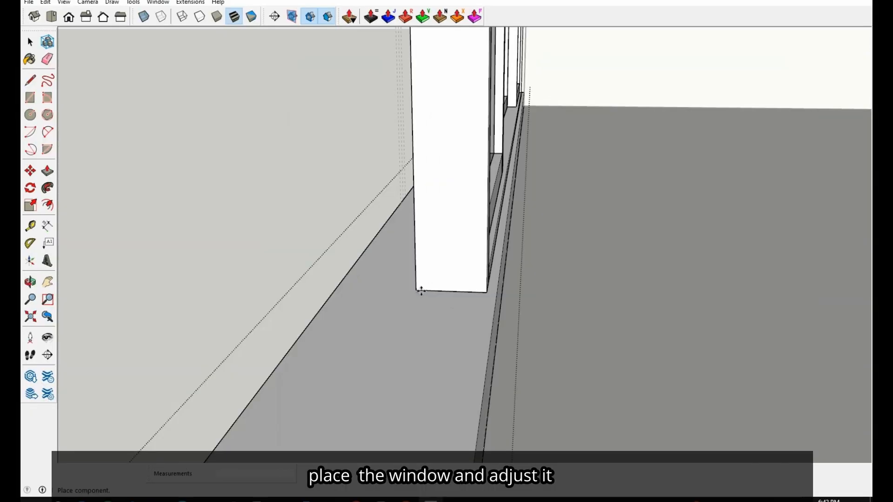
pyautogui.click(114, 303)
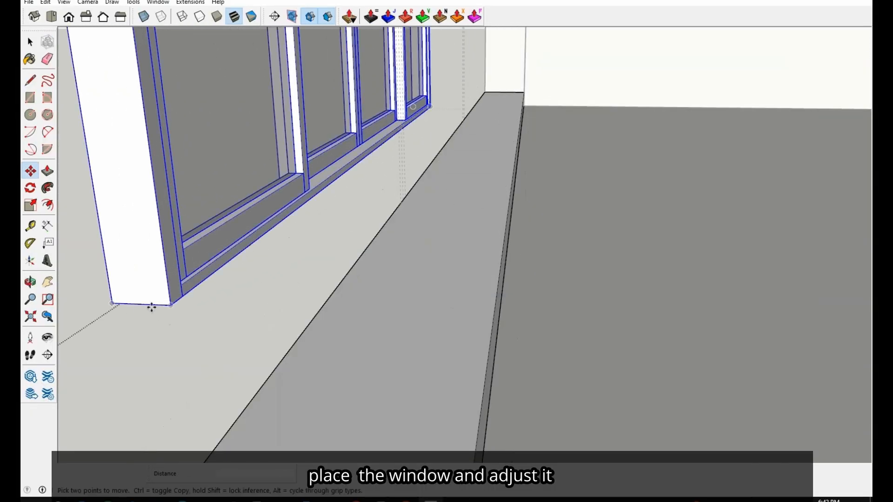
# Step: Move the imported window by its lower corner to the opposite lower inside corner of the front wall opening
pyautogui.moveTo(126, 274); pyautogui.dragTo(578, 233, button='middle')
pyautogui.press('s')
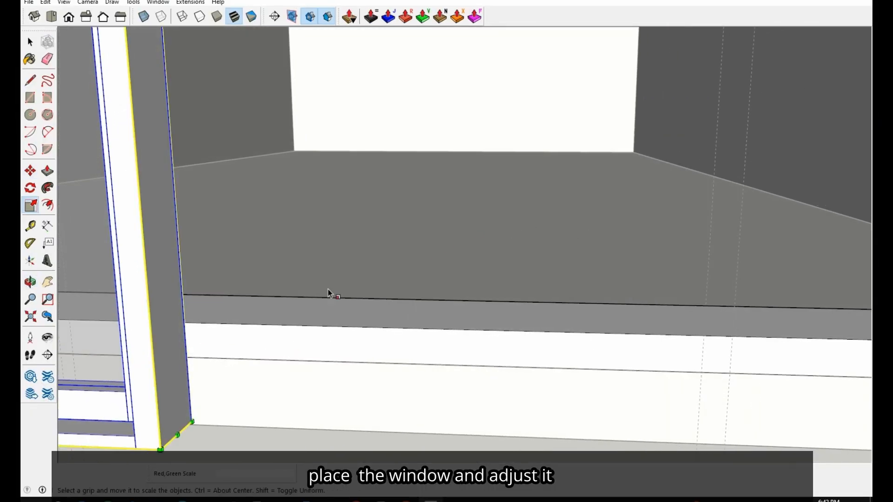
pyautogui.press('z')
pyautogui.moveTo(389, 160); pyautogui.dragTo(360, 369)
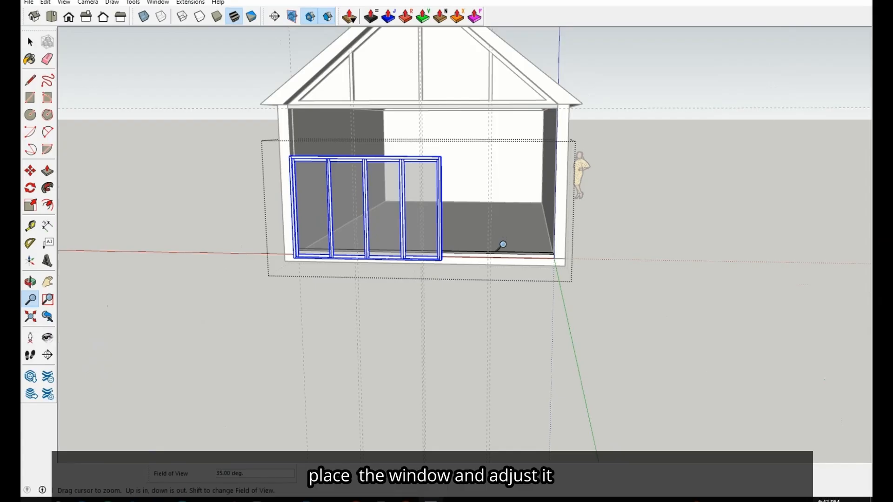
pyautogui.press('m')
pyautogui.click(442, 259)
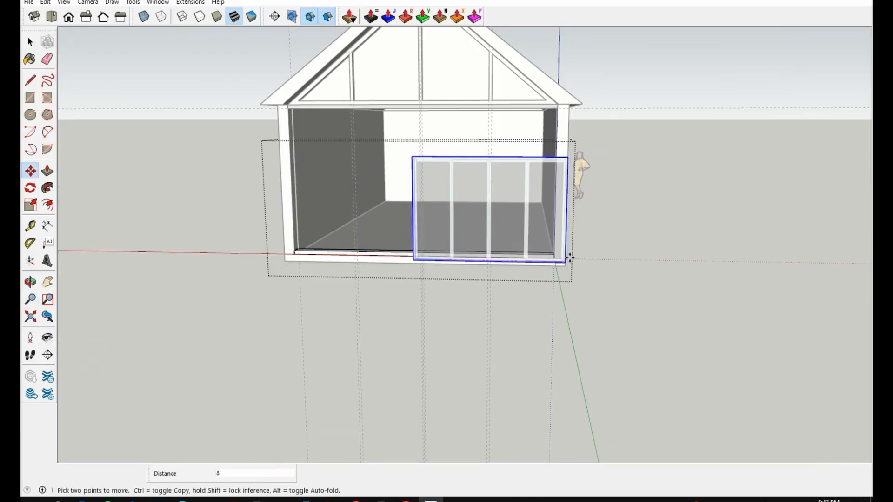
pyautogui.click(552, 255)
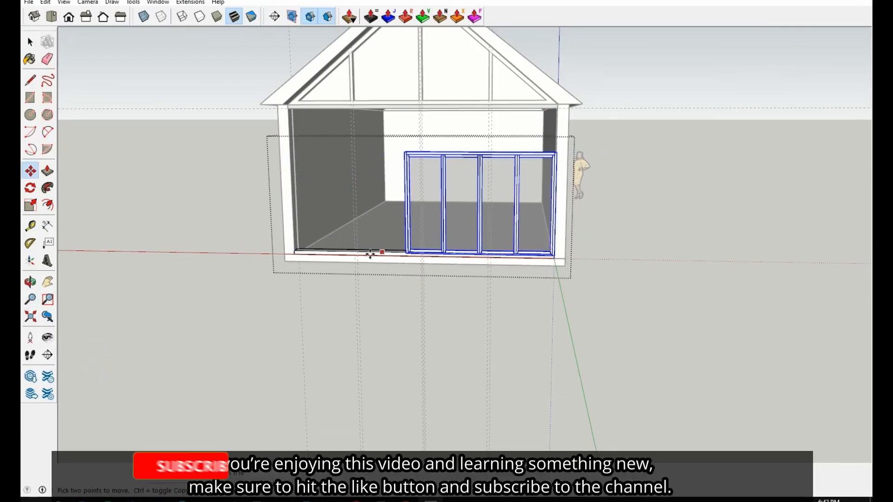
# Step: Scale the window to about 1.49 times its height and stretch its width to fill the front wall opening
pyautogui.moveTo(308, 263); pyautogui.dragTo(588, 285, button='middle')
pyautogui.press('s')
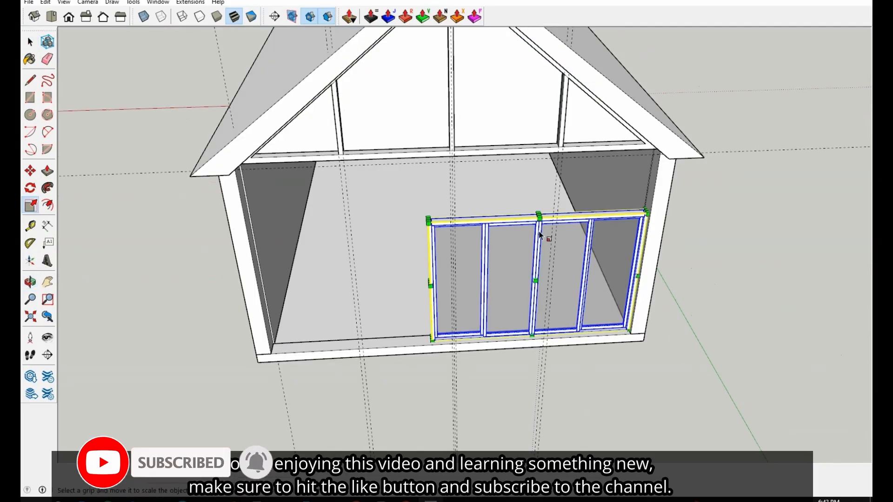
pyautogui.moveTo(541, 210); pyautogui.dragTo(475, 160)
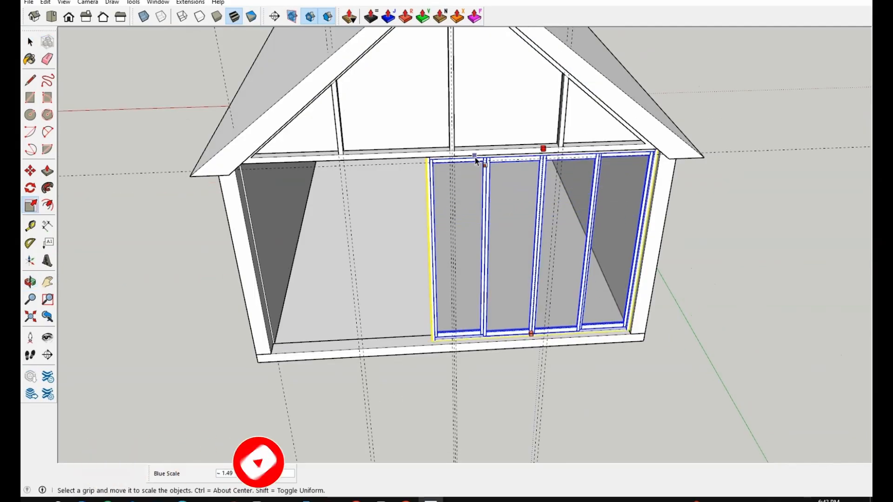
pyautogui.moveTo(418, 332); pyautogui.dragTo(520, 303, button='middle')
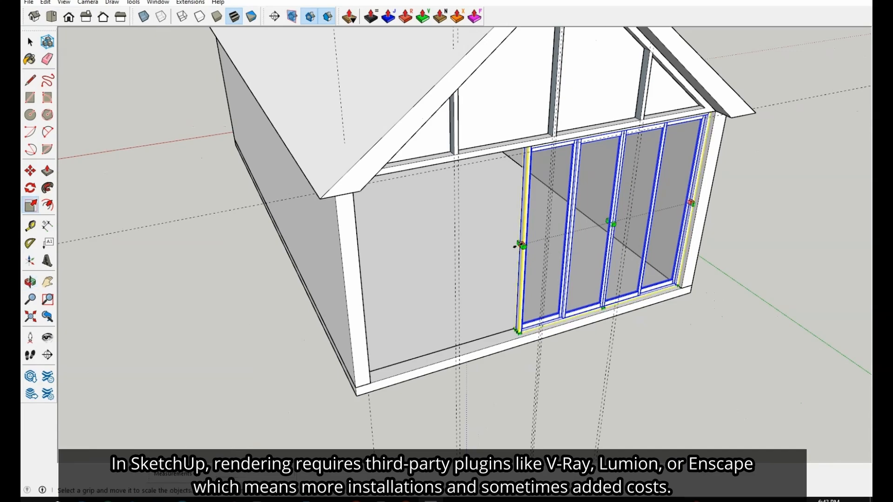
pyautogui.moveTo(521, 244); pyautogui.dragTo(359, 284)
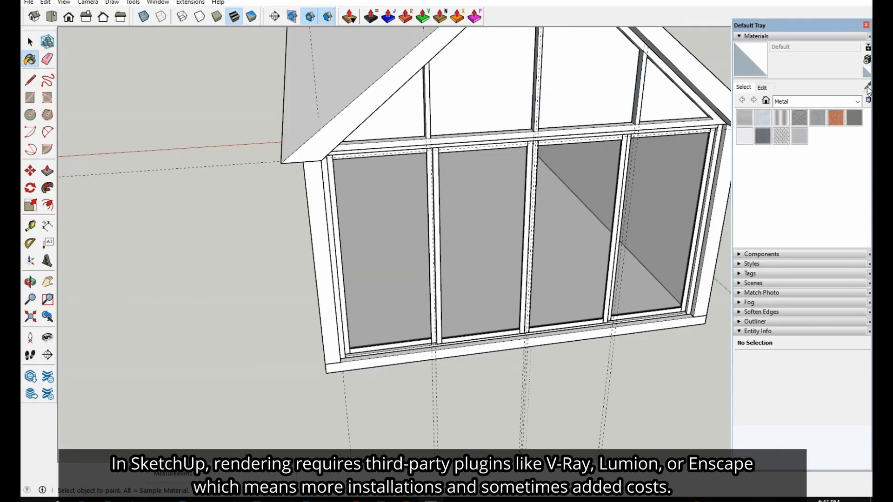
# Step: Sample Translucent Glass Gray and paint the front gable window's panes with it inside their nested group
pyautogui.click(485, 102)
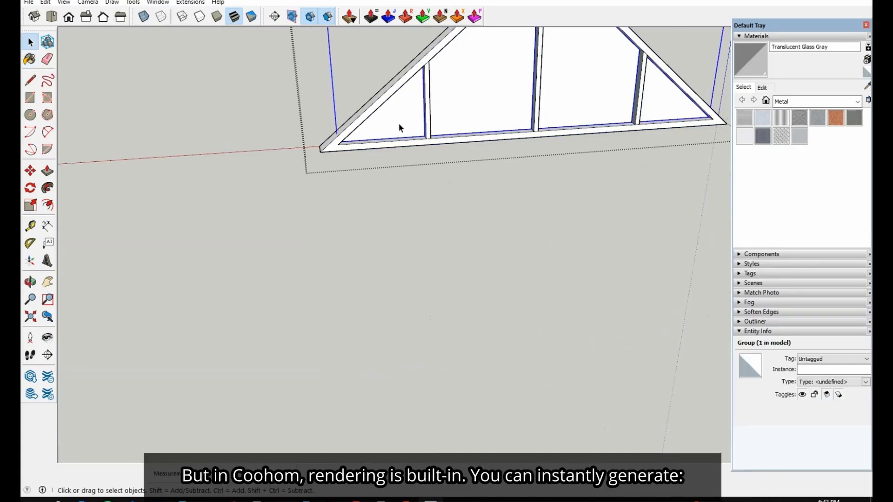
pyautogui.click(765, 100)
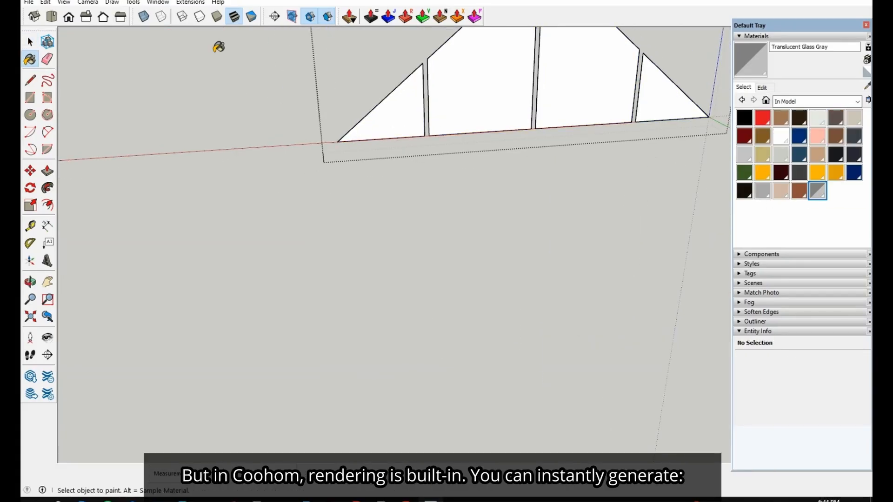
pyautogui.click(402, 119)
pyautogui.click(484, 104)
pyautogui.click(654, 96)
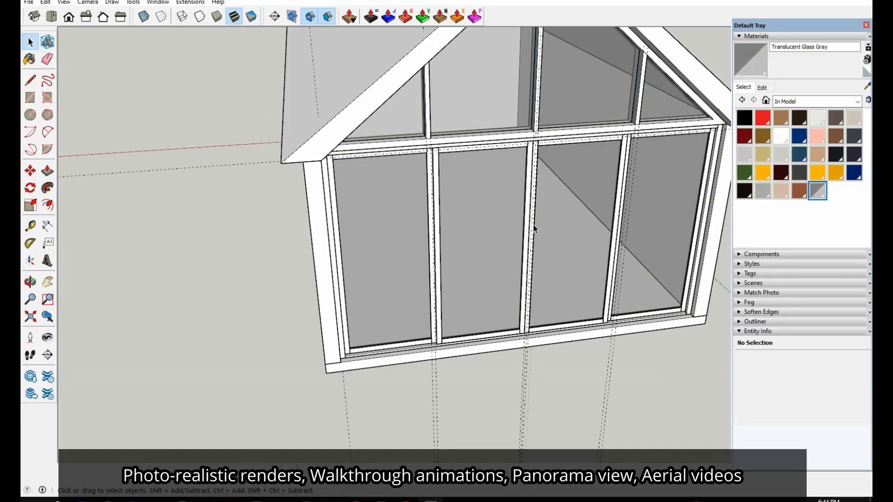
# Step: Paint the frames of the front gable window and the four-pane window below it with black Color M09
pyautogui.click(493, 139)
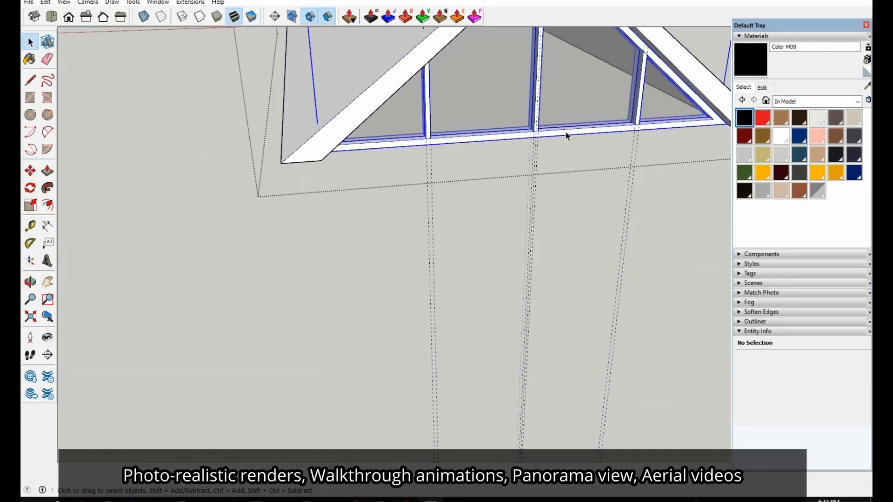
pyautogui.click(566, 134)
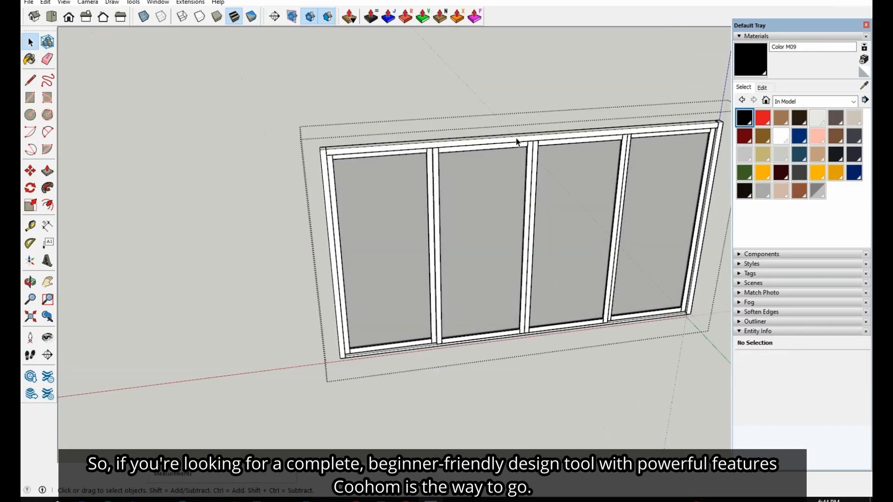
pyautogui.click(536, 131)
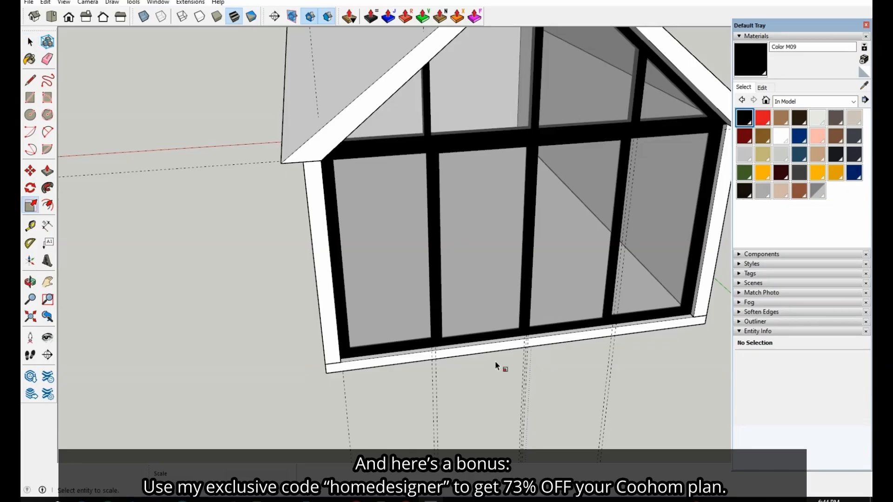
# Step: Open the front gable window group and paint its frame with black Color M09
pyautogui.click(566, 134)
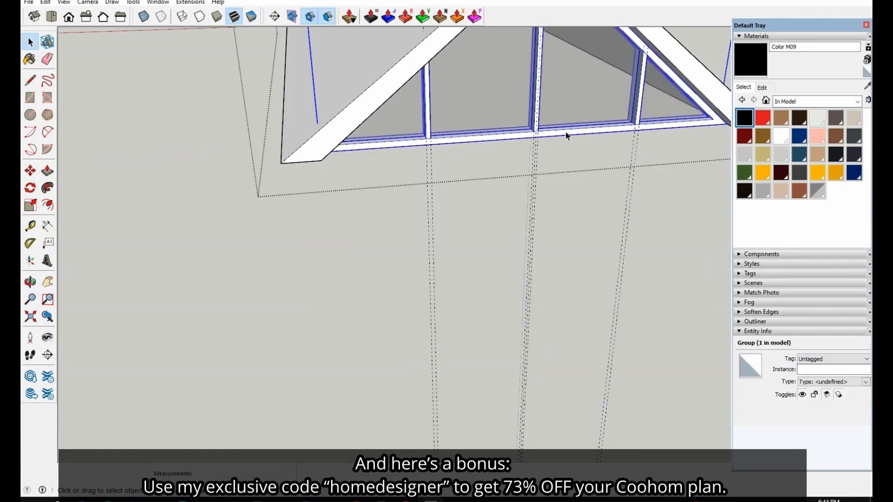
pyautogui.press('b')
pyautogui.click(568, 125)
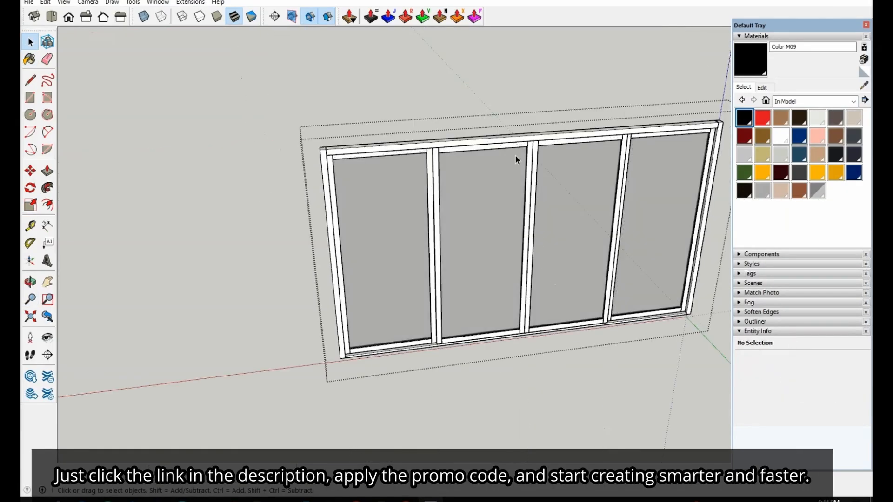
# Step: Apply Color M09 to the frame of the four-pane window in the front wall opening
pyautogui.press('b')
pyautogui.click(534, 132)
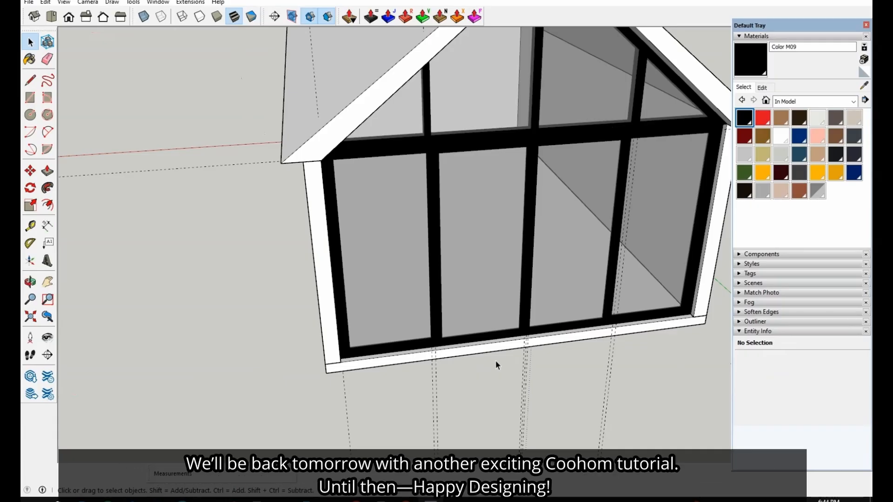
pyautogui.scroll(-3, 495, 365)
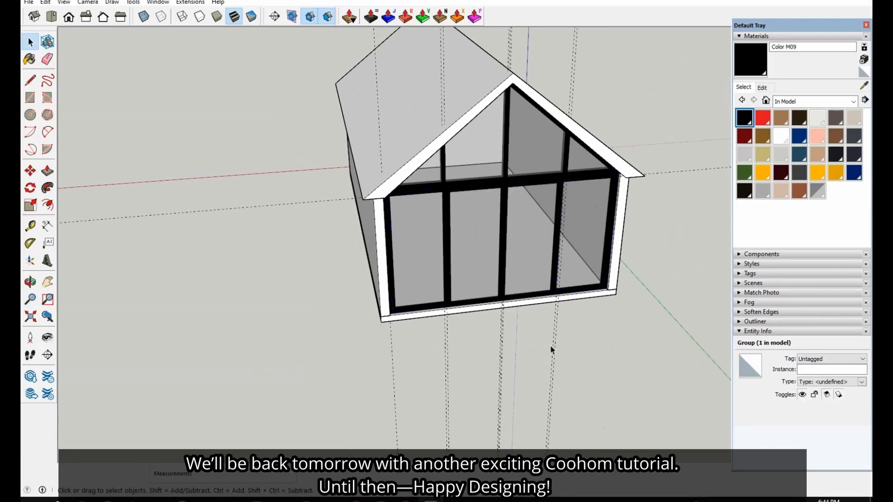
pyautogui.moveTo(550, 348); pyautogui.dragTo(584, 299, button='middle')
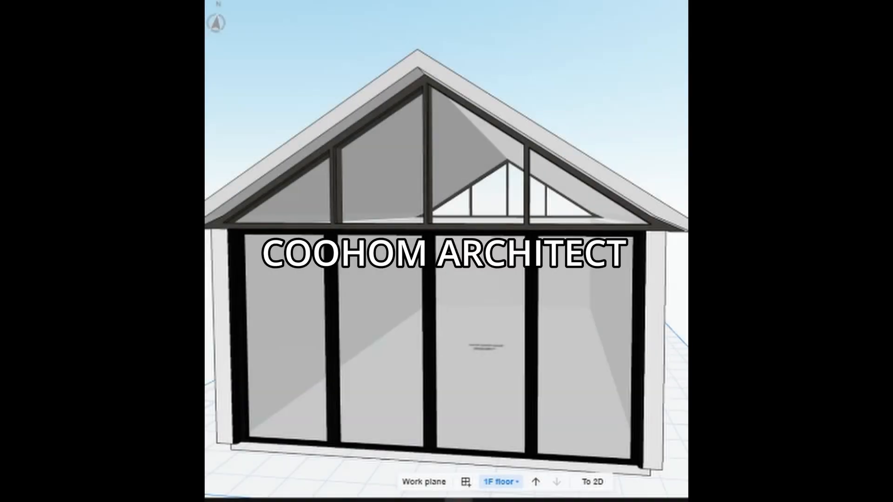